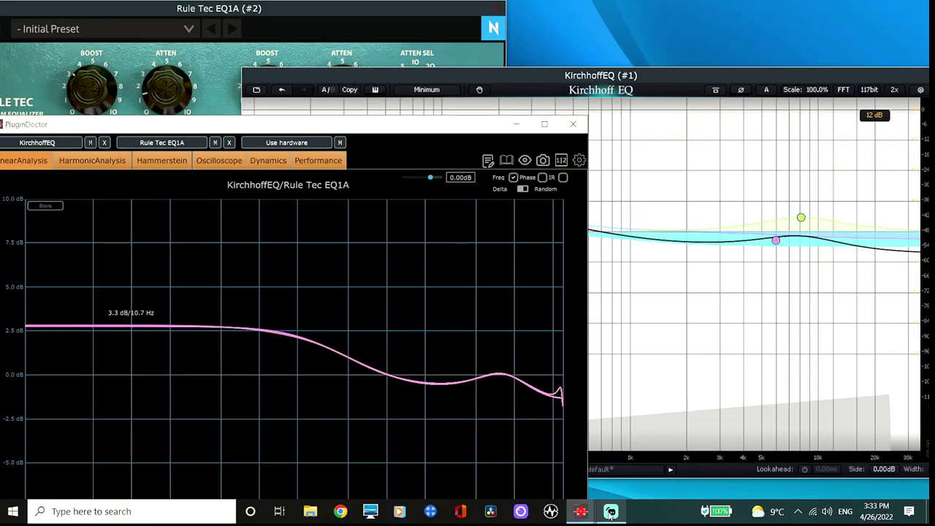
Bring the Rule Tec EQ1A, KirchhoffEQ and PluginDoctor windows forward in turn to compare both equalizers' settings with their curves
click(147, 7)
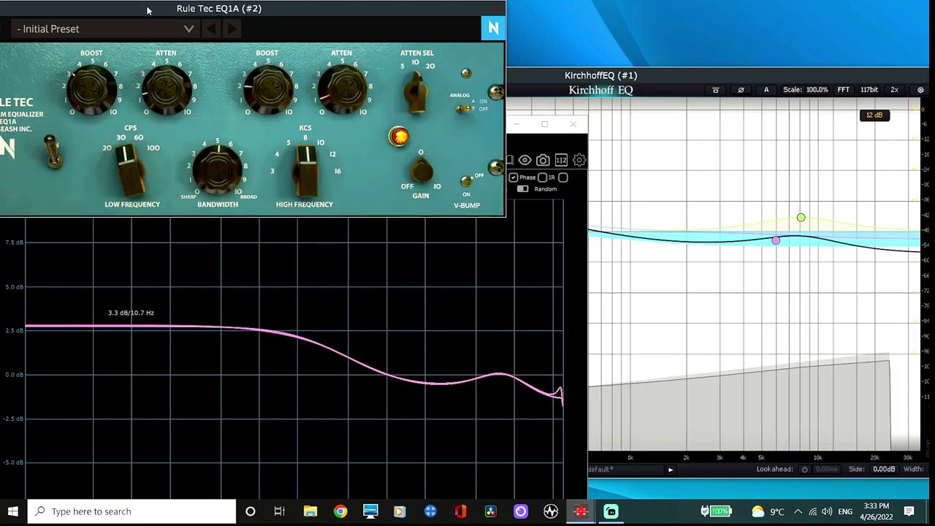
click(759, 83)
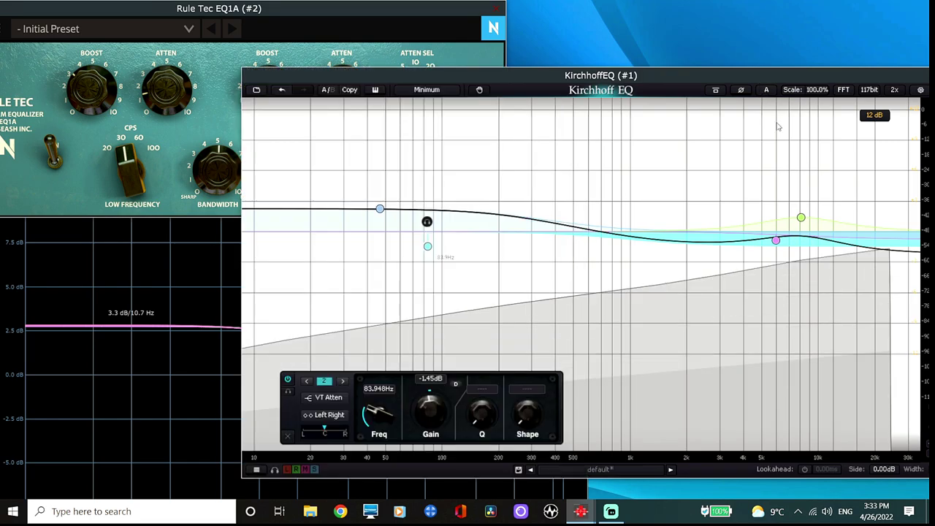
click(318, 12)
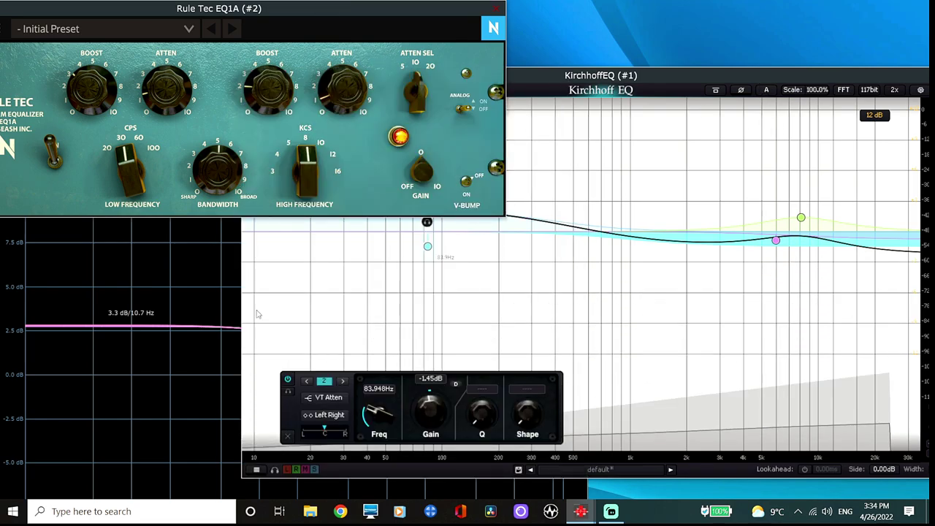
click(165, 375)
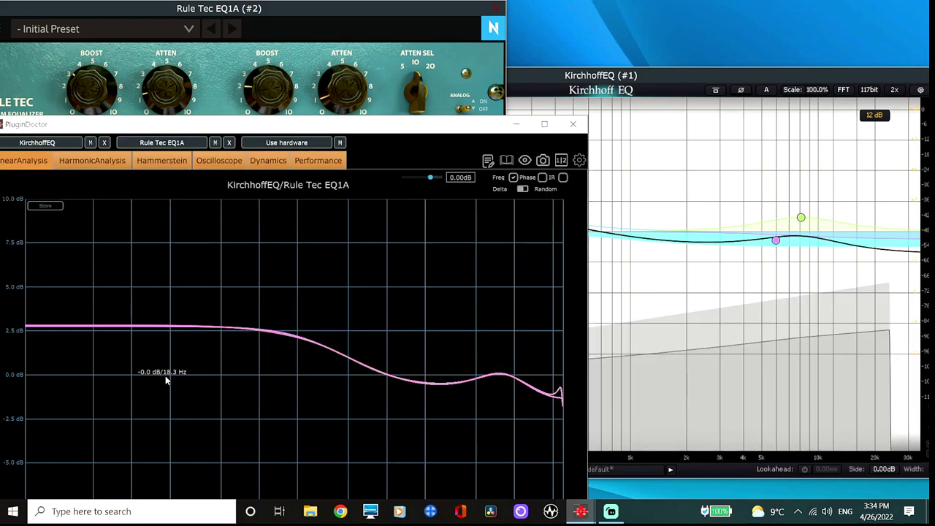
click(351, 13)
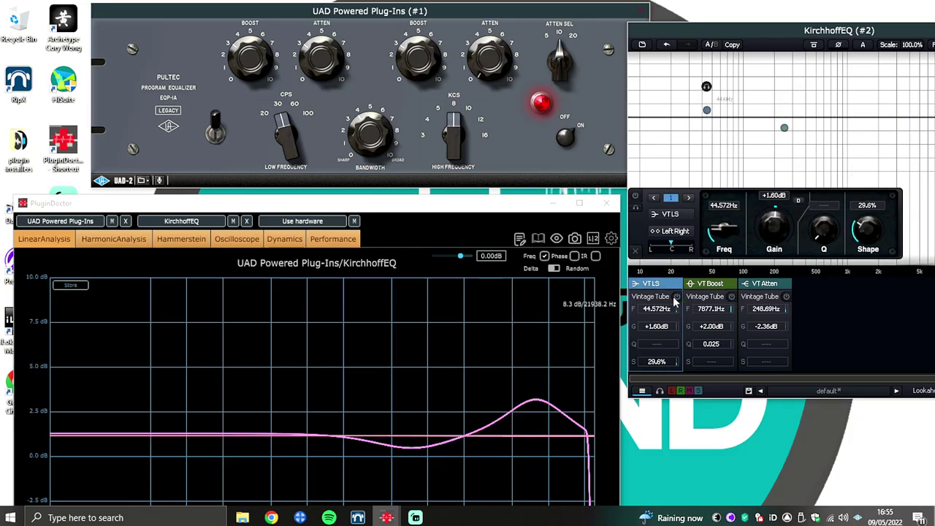
Switch the UAD Pultec EQP-1A off and back on to compare its curve, and move the KirchhoffEQ window clear of it
click(564, 119)
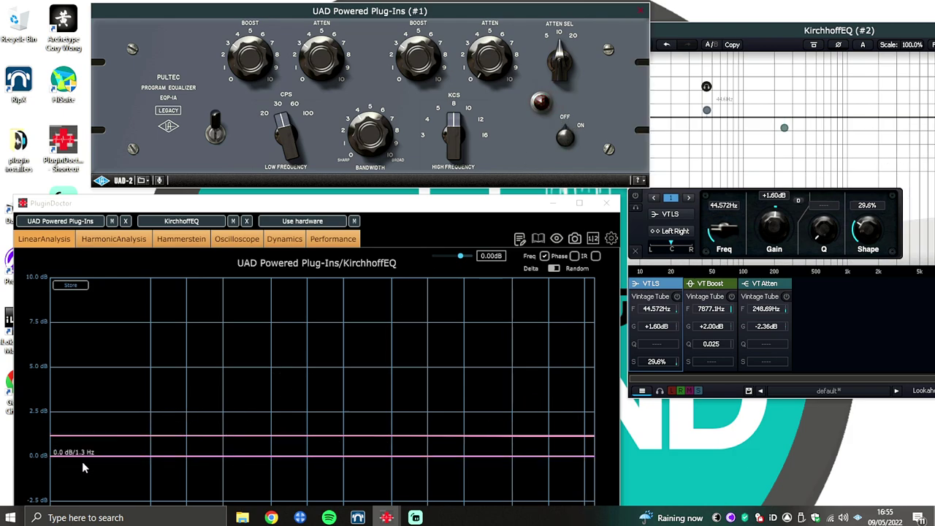
drag(786, 28, 821, 10)
click(566, 134)
click(566, 135)
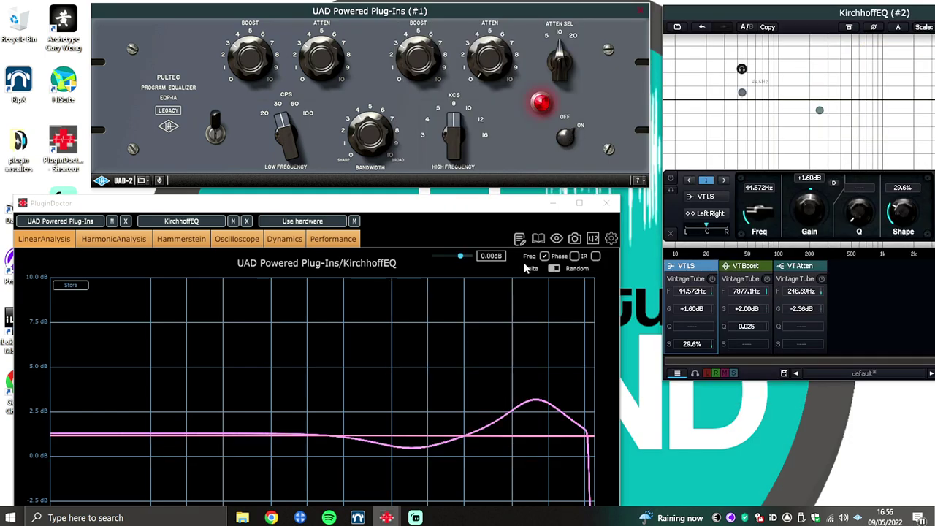
Enable the VT LS and VT Boost bands in KirchhoffEQ
click(713, 278)
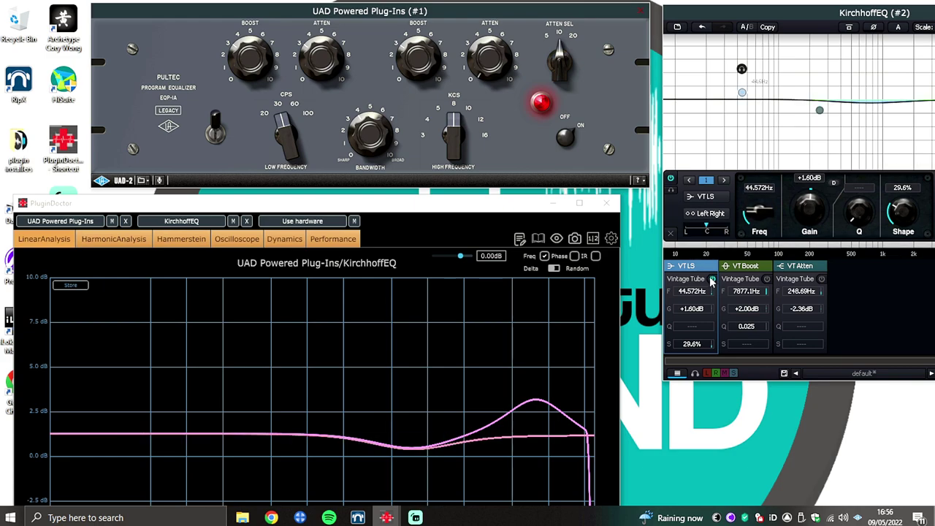
click(767, 280)
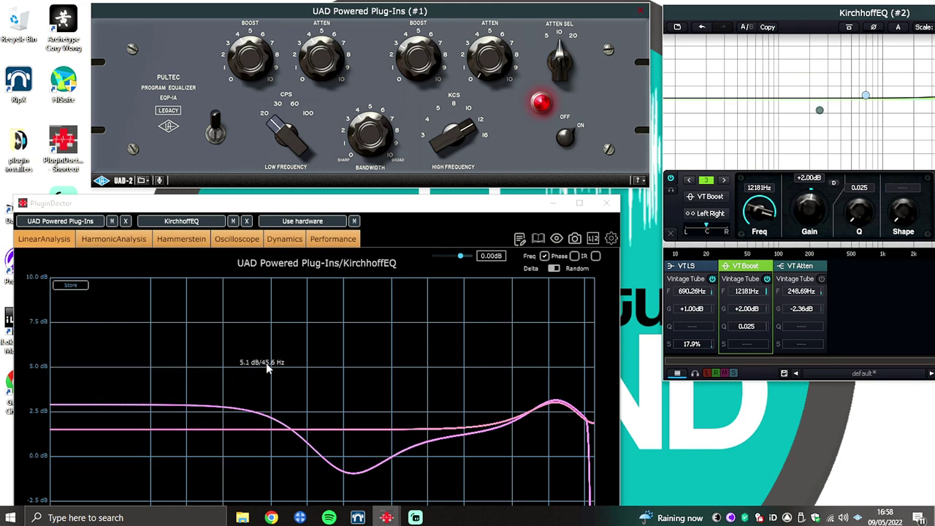
Set the Pultec's high frequency to 5 KCS and adjust the VT LS band's frequency, with its gain at +4.40 dB
drag(455, 130, 436, 182)
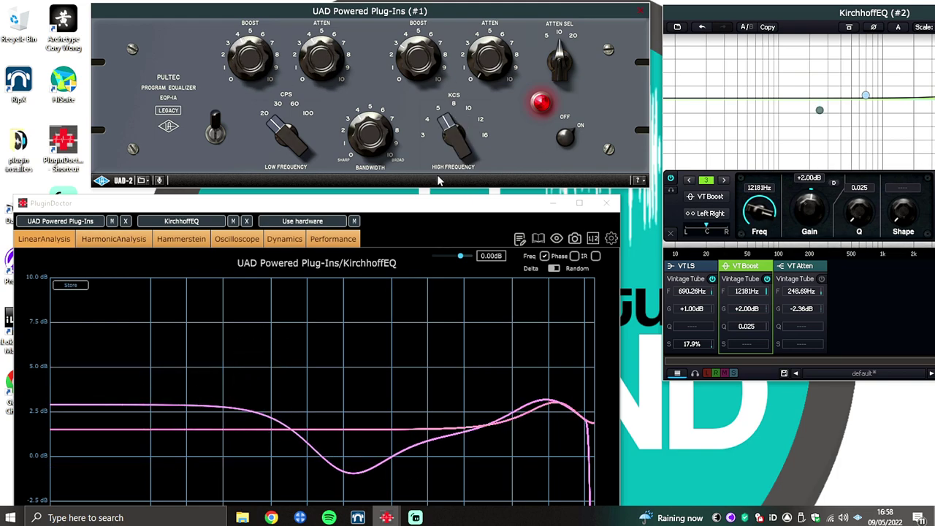
click(691, 265)
drag(762, 211, 761, 285)
mouse_move(809, 213)
mouse_down()
mouse_move(811, 205)
mouse_move(797, 220)
mouse_up()
drag(748, 205, 757, 221)
Set the VT LS band to 34.744 Hz with 55.2% shape and the VT Boost band to 5094 Hz
click(740, 267)
click(701, 291)
drag(901, 218, 901, 207)
mouse_move(759, 212)
mouse_down()
mouse_move(811, 179)
mouse_move(807, 172)
mouse_up()
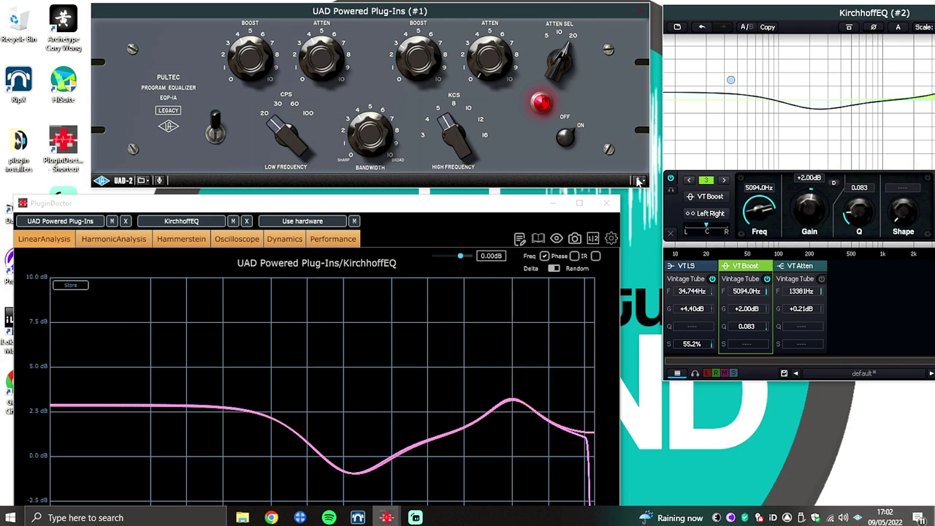
Raise the Pultec's high attenuation slightly and match it with the VT Atten band at 10431 Hz and -1.30 dB
drag(492, 51, 494, 44)
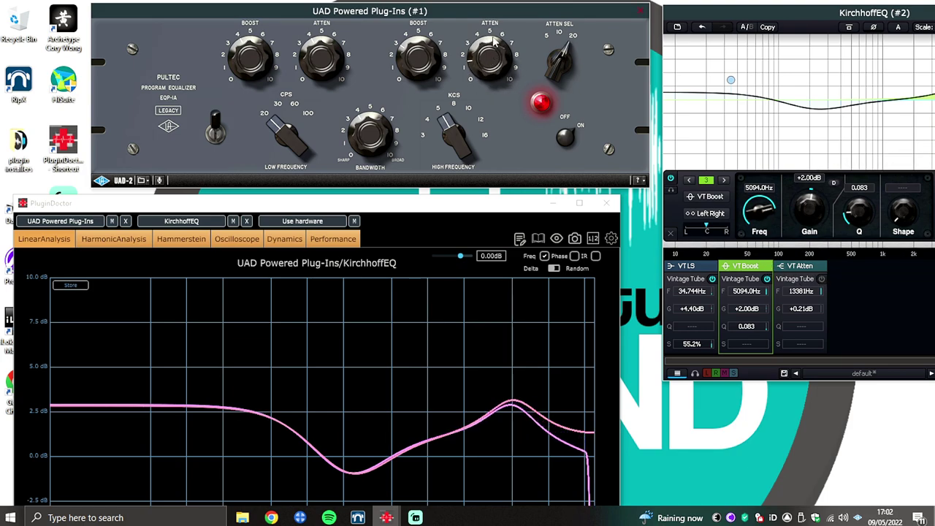
click(789, 266)
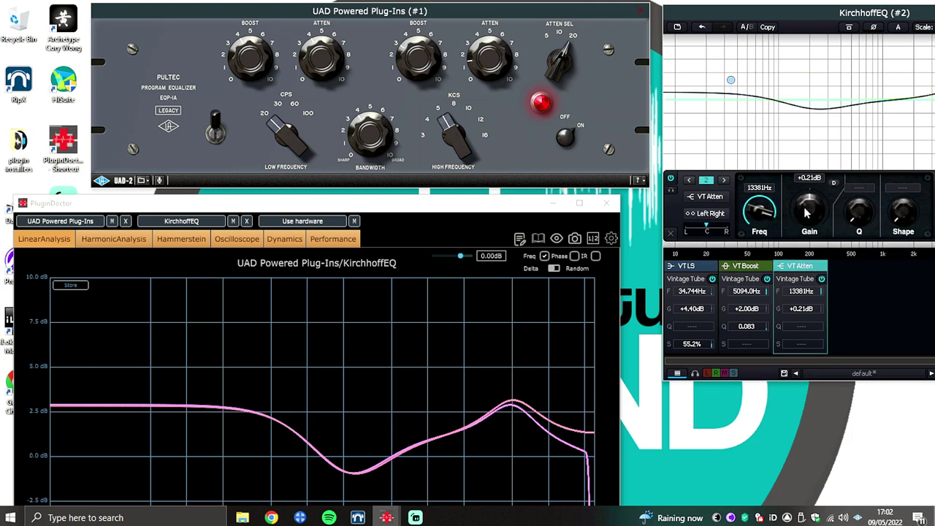
drag(804, 208, 804, 215)
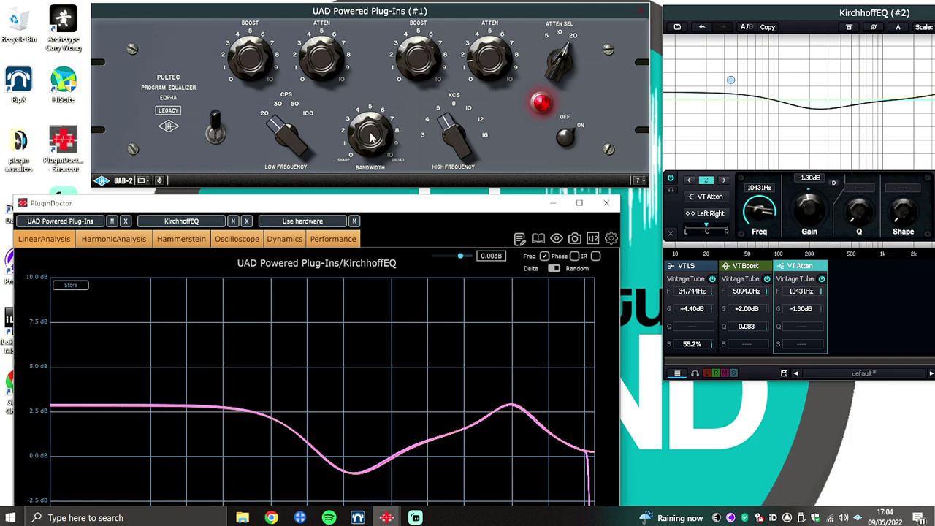
Sharpen the Pultec's bandwidth and match it with the VT Boost band at Q 1.388 and +2.37 dB gain
drag(367, 150, 360, 163)
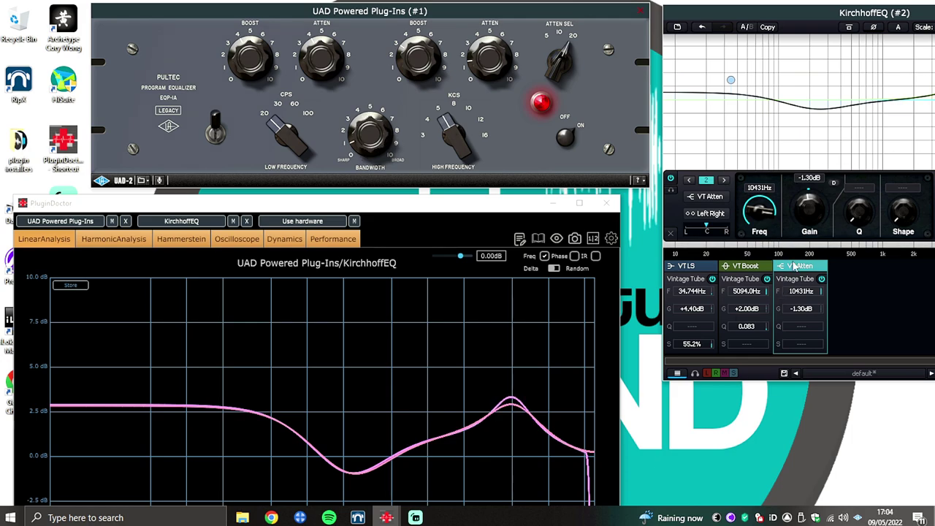
click(762, 266)
mouse_move(854, 214)
mouse_down()
mouse_move(855, 198)
mouse_move(809, 210)
mouse_move(860, 199)
mouse_up()
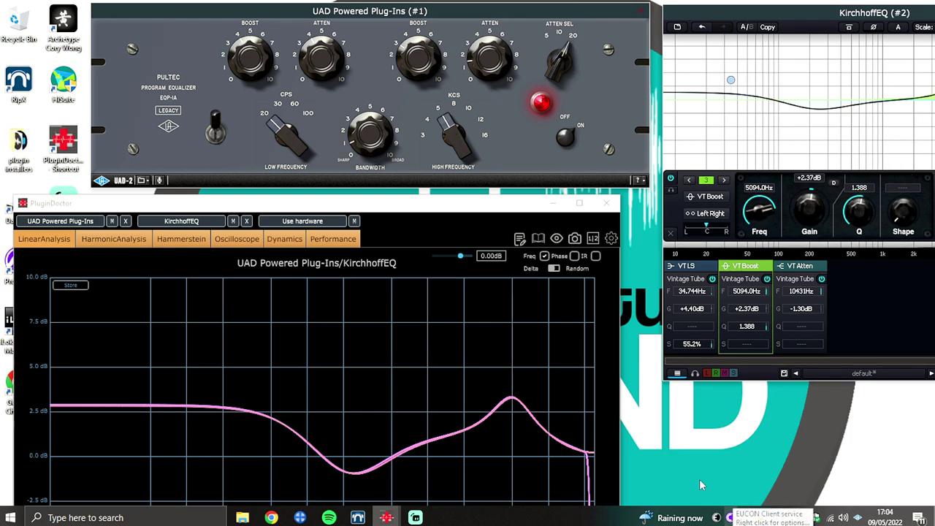
Set the Pultec's low frequency to 100 CPS, reduce its low attenuation, and match with VT LS at 254.86 Hz and 21.8% shape
drag(285, 133, 329, 6)
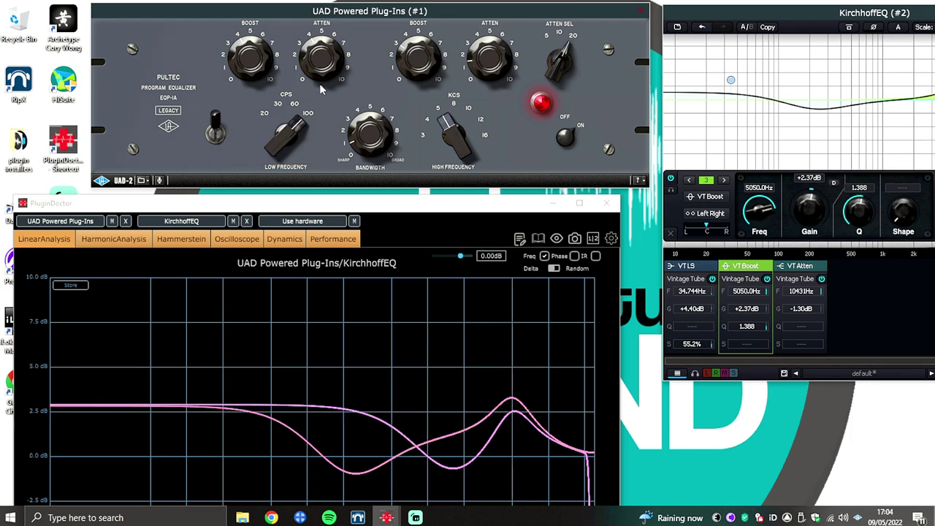
click(683, 266)
drag(762, 213, 772, 193)
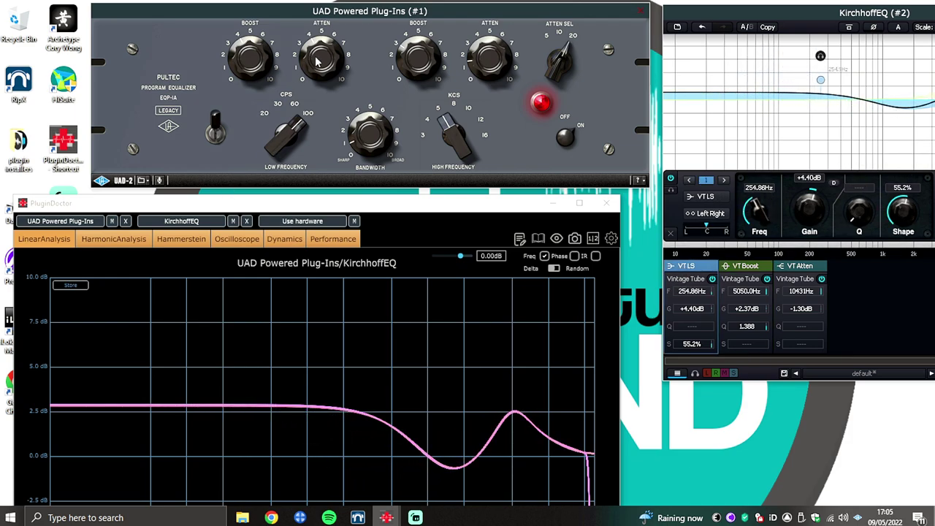
drag(320, 69, 315, 80)
drag(891, 193, 896, 252)
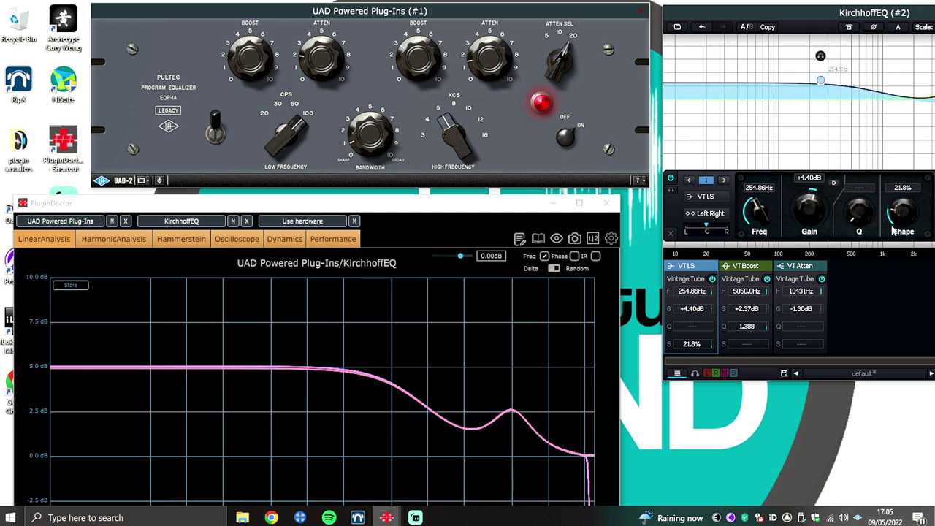
Set the Pultec's high frequency to 12 KCS and match it with the VT Boost band's frequency, Q and 2.5 dB gain
drag(456, 126, 463, 100)
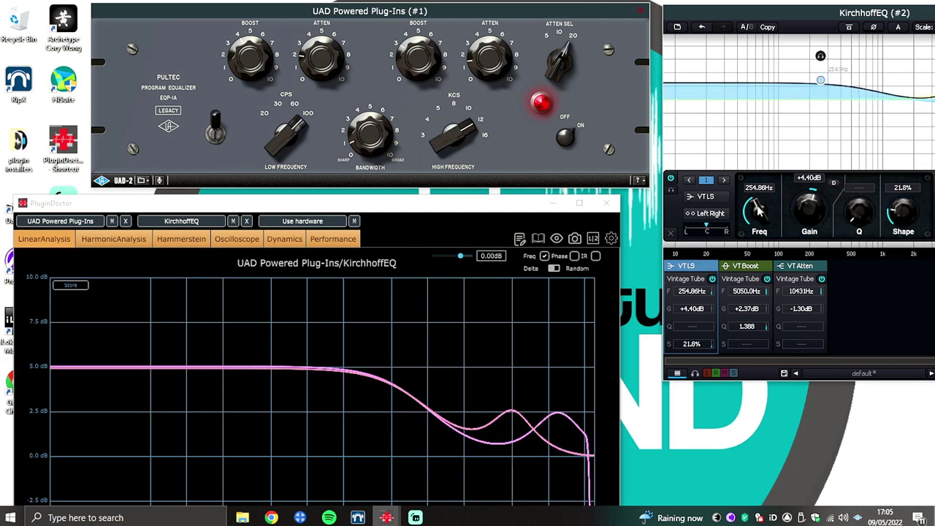
click(747, 266)
drag(755, 210, 767, 198)
double_click(813, 179)
text(2.5)
key(Return)
drag(864, 212, 861, 222)
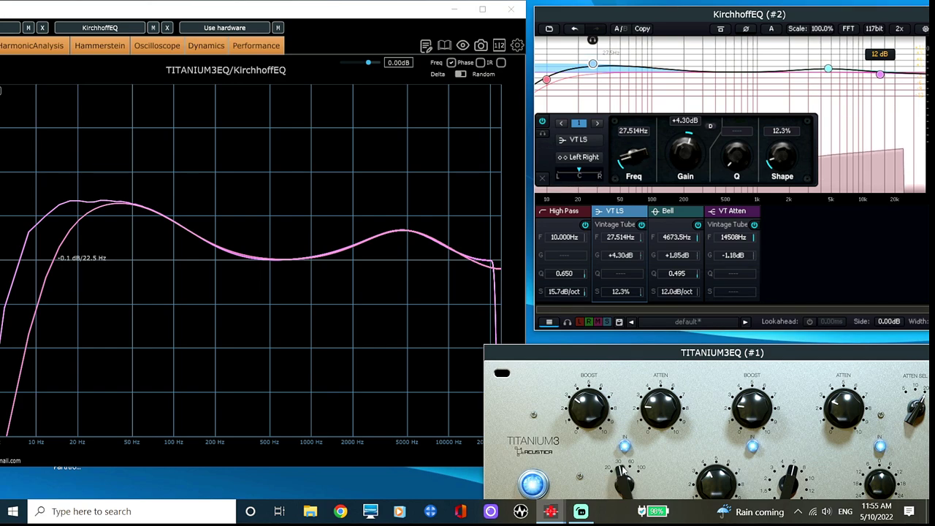
Match the Titanium3's raised low-frequency setting with the VT LS band at 230.97 Hz, 18.1% shape and +4.80 dB gain
drag(635, 160, 635, 154)
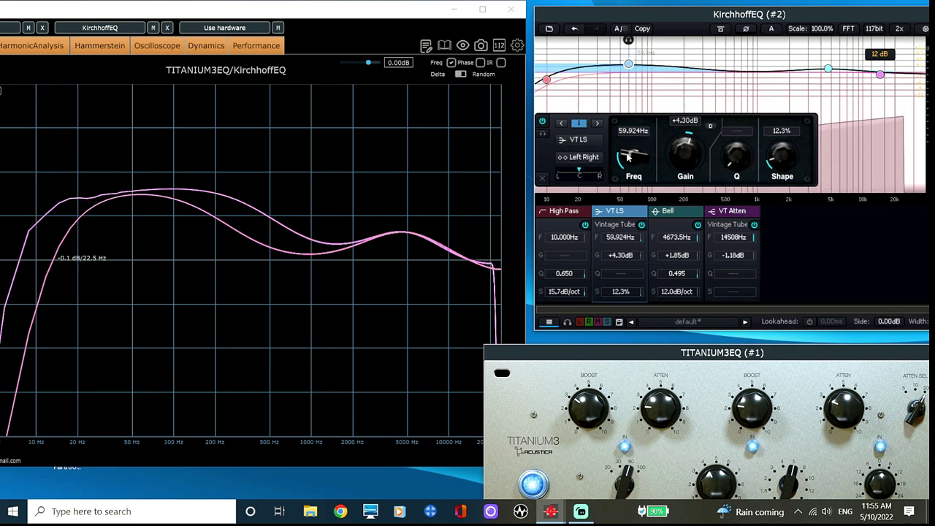
drag(628, 155, 628, 149)
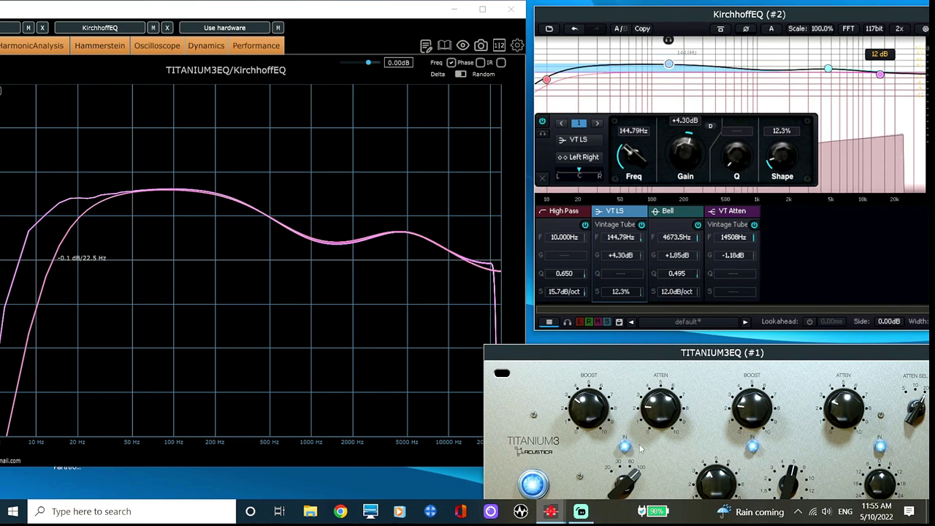
drag(635, 155, 632, 149)
drag(783, 155, 783, 152)
drag(682, 147, 682, 145)
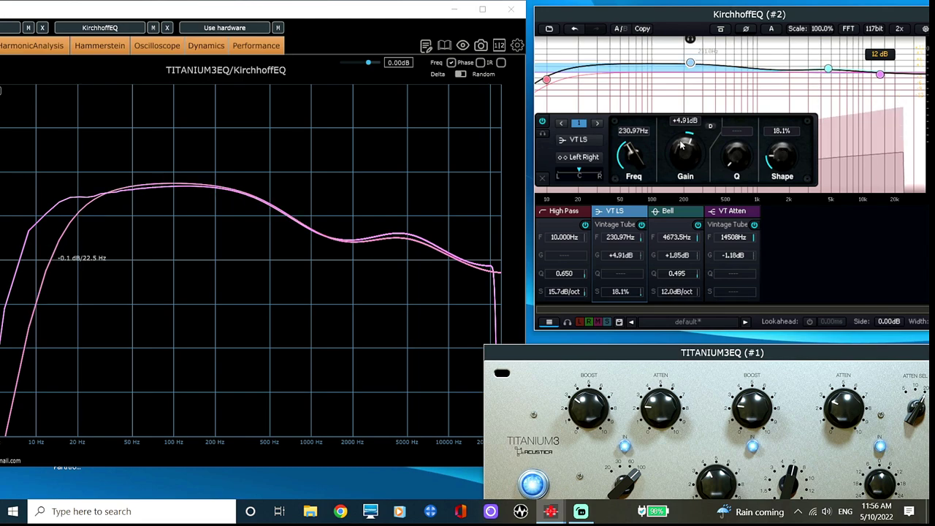
key(Return)
Tune the Bell band to 2145.8 Hz and +2.10 dB, and set the VT Atten gain to -0.8 dB
click(680, 211)
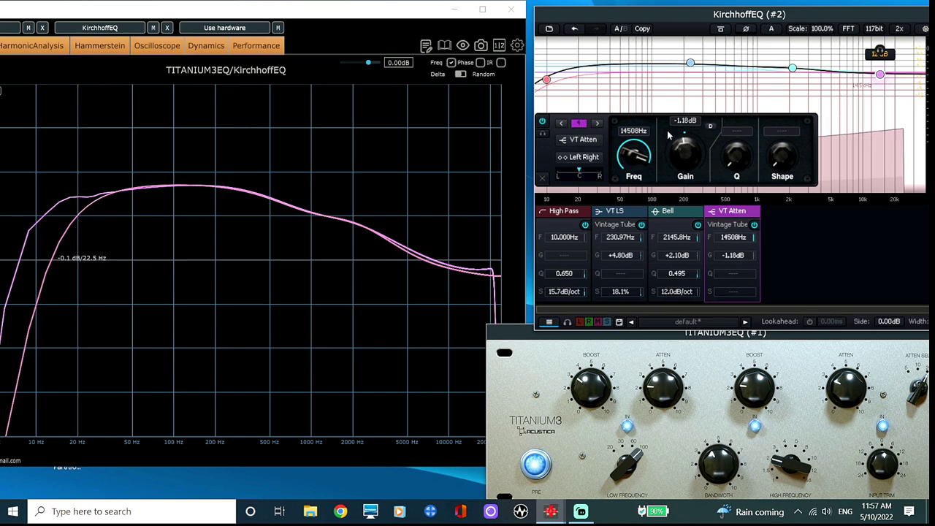
drag(685, 123, 685, 122)
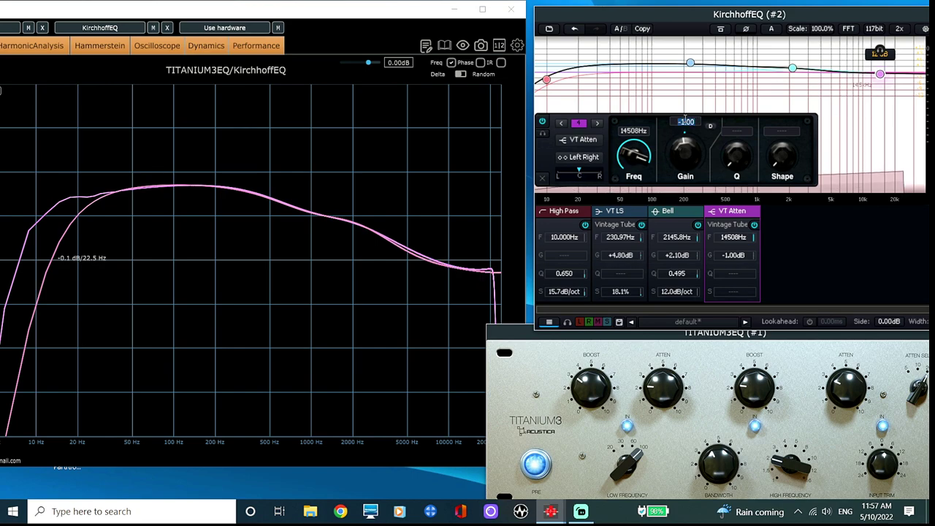
click(685, 121)
text(-0.8)
key(Return)
drag(634, 157, 633, 155)
Raise the Titanium3's high frequency and match it with the Bell band at 10721 Hz, +1.90 dB gain and Q 0.409
click(801, 419)
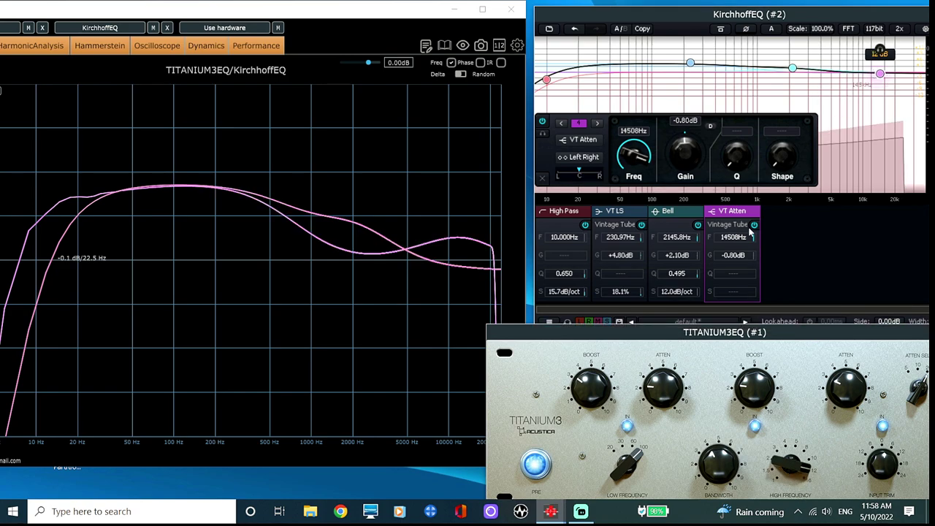
click(679, 212)
drag(634, 155, 633, 138)
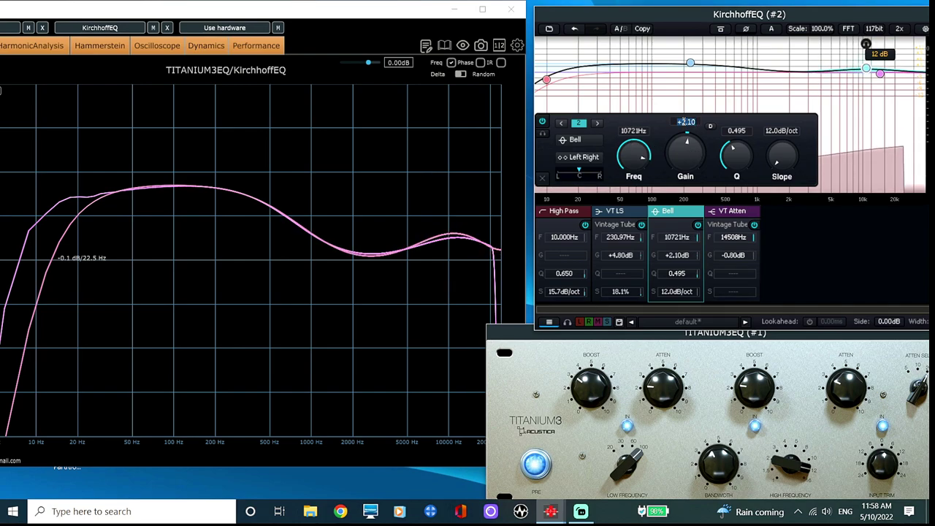
drag(690, 138, 739, 158)
Lower the Titanium3's low frequency and match it with the VT LS band at 32.148 Hz, 12.3% shape and 4.2 dB gain
drag(626, 465, 625, 482)
click(620, 213)
drag(626, 152, 597, 177)
drag(779, 149, 776, 155)
double_click(688, 123)
text(4.2)
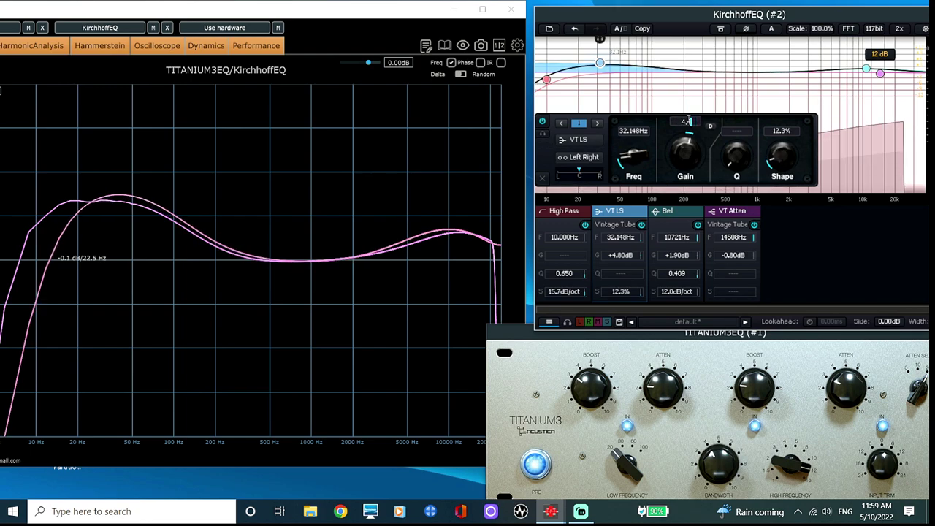
key(Return)
Fine-tune the VT LS band's frequency and shape to follow the Titanium3's low attenuation, and undo the last KirchhoffEQ adjustment
drag(644, 164, 637, 146)
click(670, 211)
scroll(693, 120, down, 1)
click(664, 383)
drag(781, 158, 780, 143)
click(574, 29)
click(592, 65)
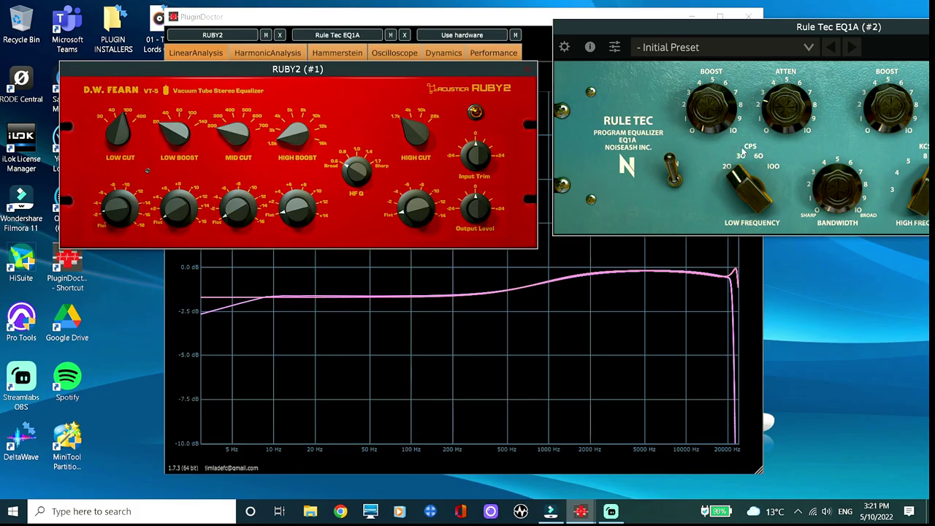
Step the Rule Tec EQ1A's low frequency to 30 CPS and on to 60 CPS to compare its curve with RUBY2
drag(742, 151, 740, 132)
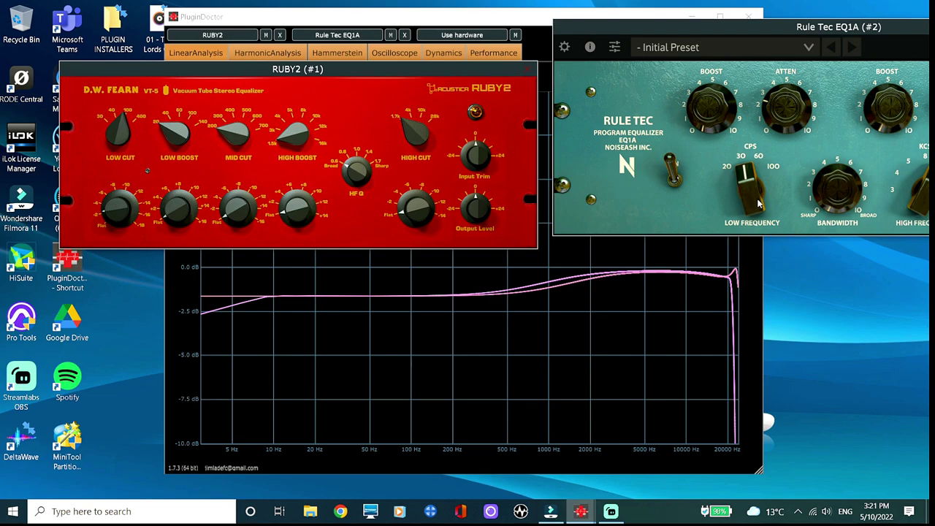
drag(747, 171, 754, 151)
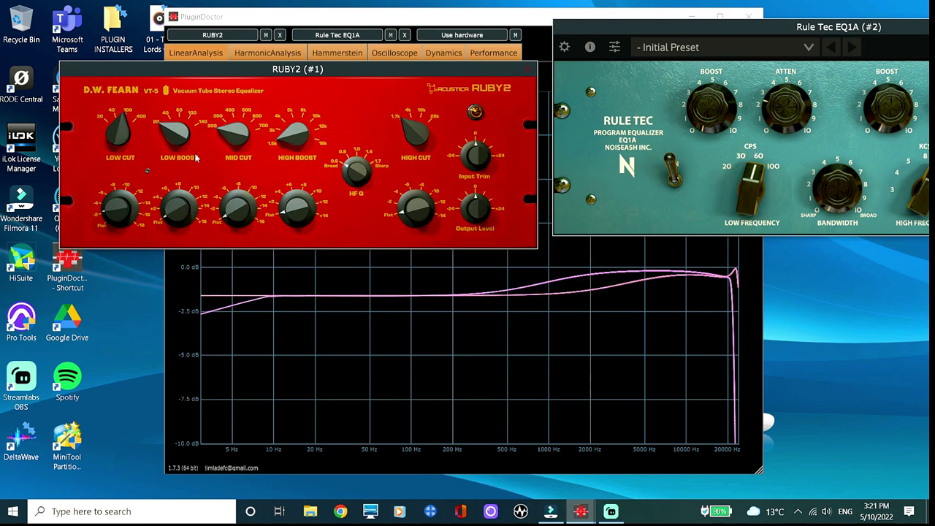
drag(128, 48, 130, 41)
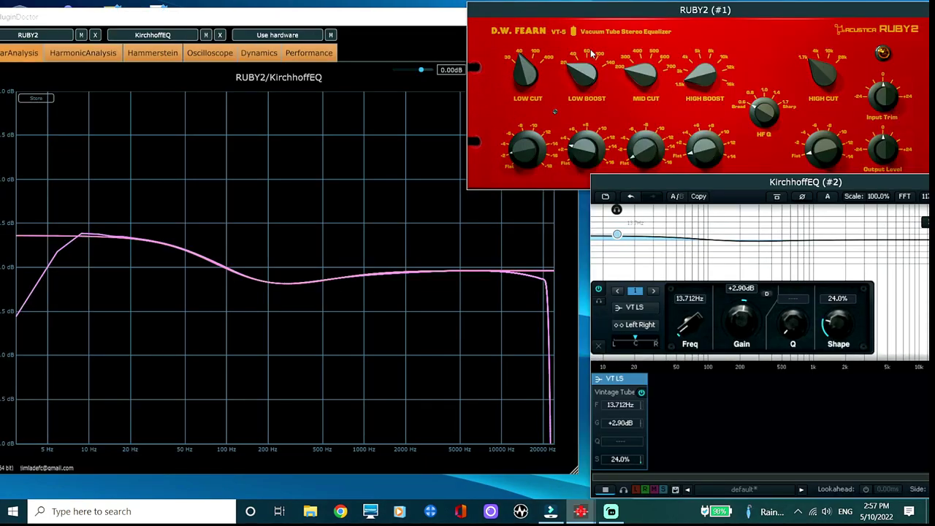
Set RUBY2's low boost frequency to 40 and match it with the KirchhoffEQ VT LS band at 31.454 Hz
drag(574, 78, 577, 59)
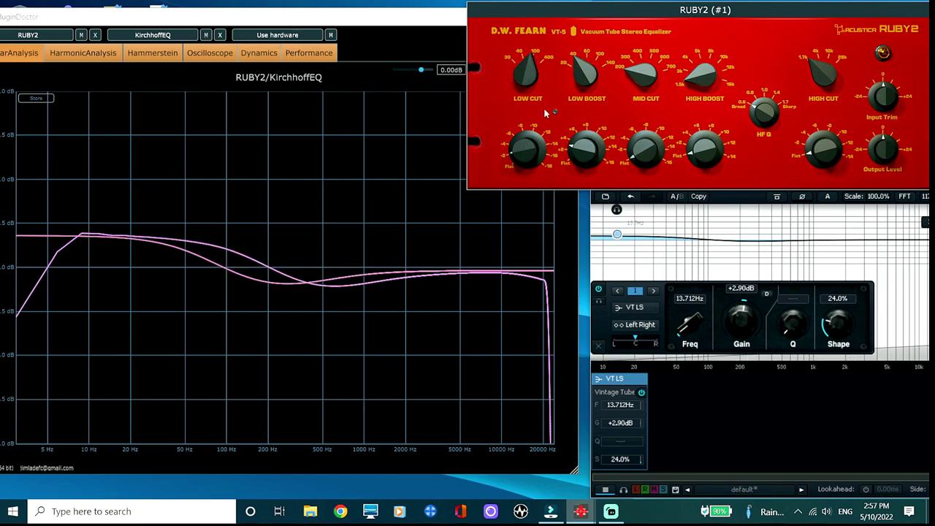
drag(687, 322, 688, 314)
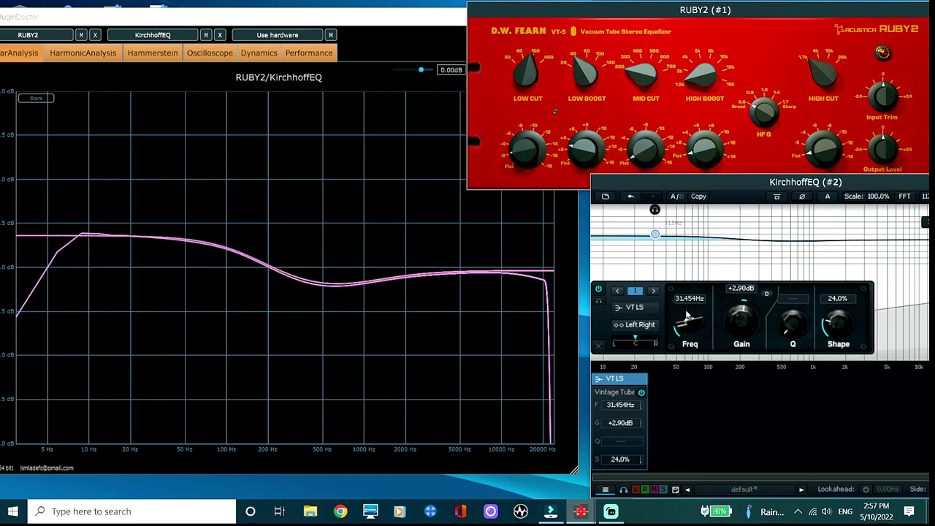
Step RUBY2's low boost frequency upward and follow it with the KirchhoffEQ VT LS band, first matching at 75.999 Hz and +3.10 dB
click(595, 59)
drag(687, 322, 687, 315)
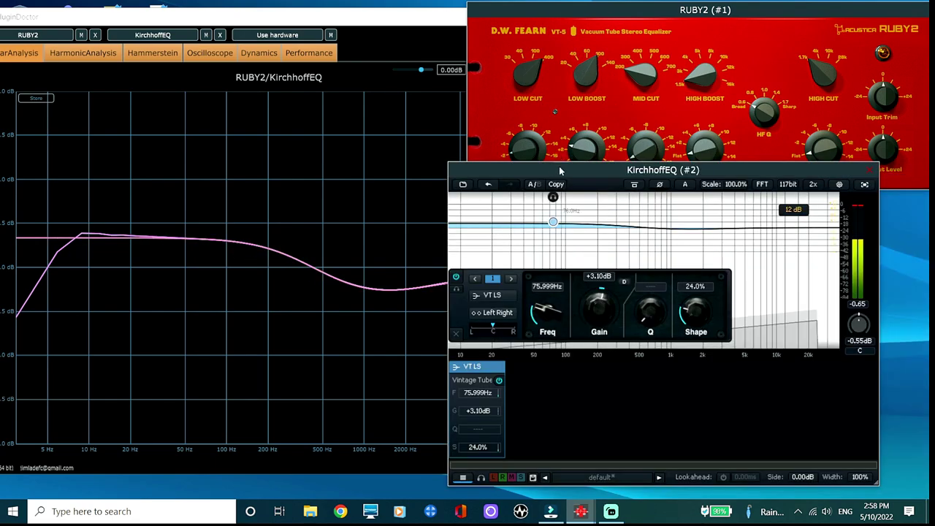
drag(561, 170, 691, 179)
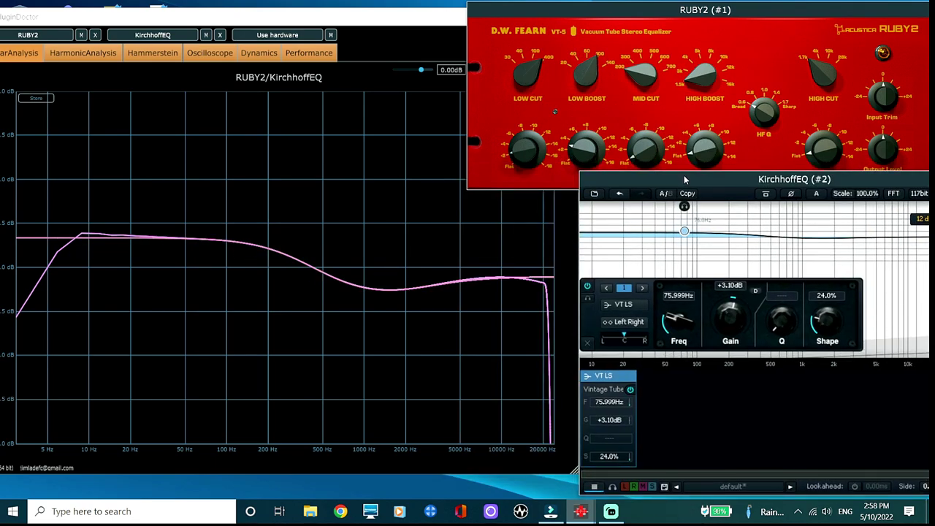
click(592, 86)
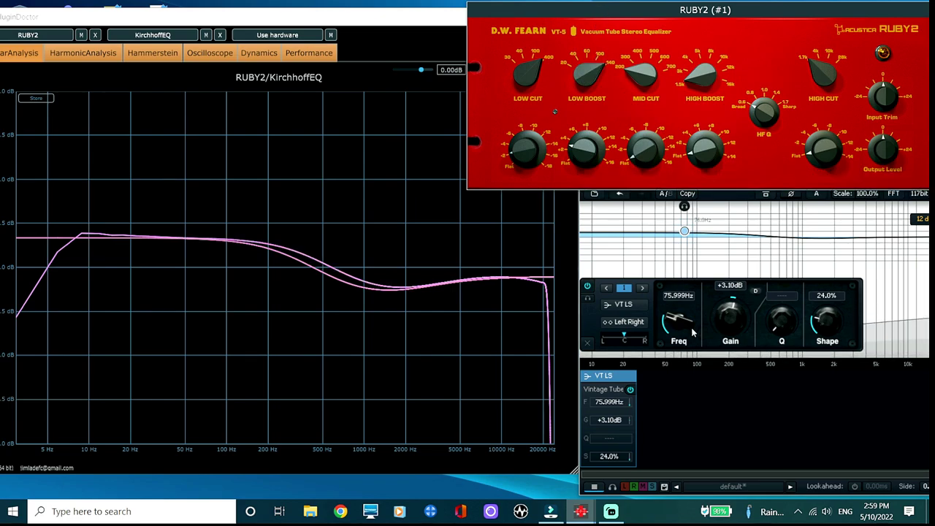
drag(688, 335, 683, 325)
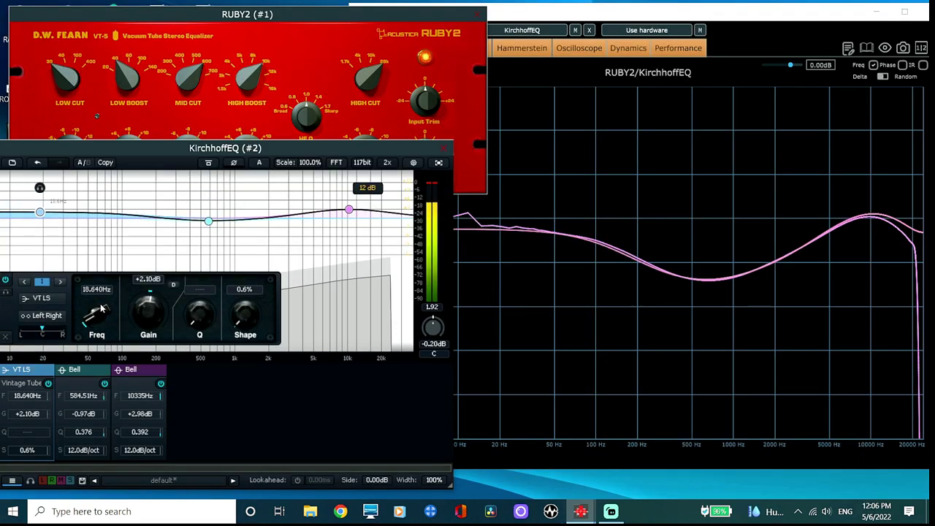
Raise RUBY2's low boost frequency step by step and follow each curve with the VT LS frequency, up to 64.763 Hz
drag(100, 309, 101, 306)
drag(126, 73, 125, 62)
drag(94, 324, 92, 320)
drag(128, 73, 128, 50)
drag(91, 318, 91, 309)
click(180, 14)
drag(129, 73, 130, 62)
drag(92, 322, 92, 314)
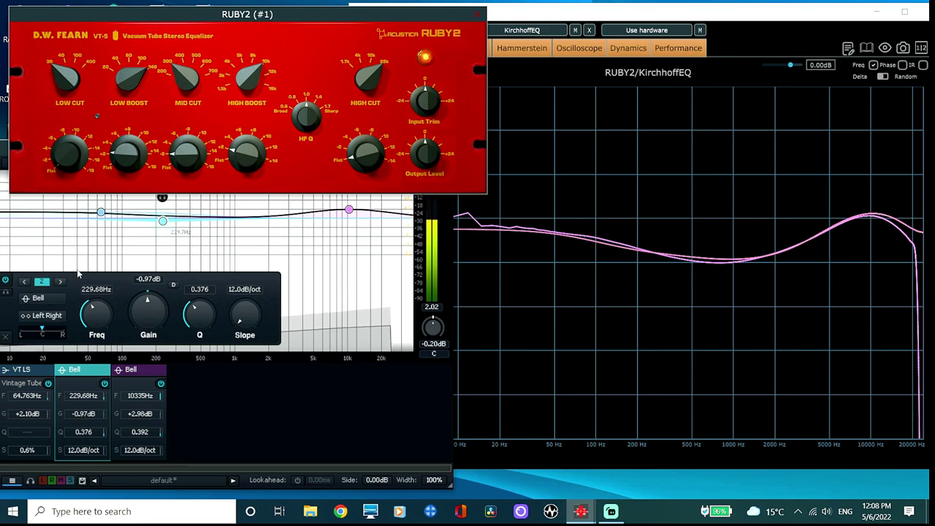
Step RUBY2's mid cut frequency upward and match its dips with the low Bell band at 297.72 Hz and 500.24 Hz
drag(92, 317, 92, 309)
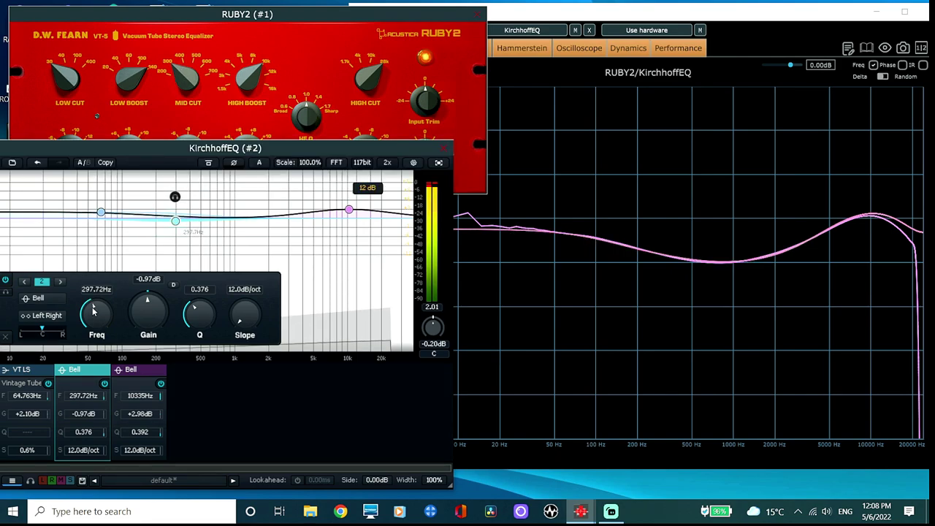
drag(185, 77, 186, 63)
mouse_move(101, 321)
mouse_down()
mouse_move(101, 310)
mouse_move(94, 316)
mouse_up()
drag(187, 80, 188, 73)
drag(95, 321, 94, 310)
drag(190, 76, 192, 61)
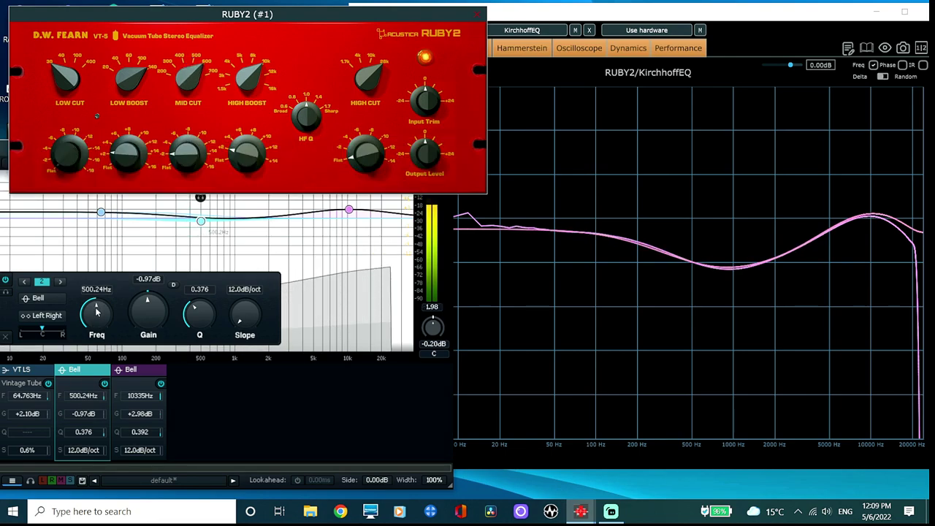
drag(96, 313, 21, 371)
Lower the VT LS band's frequency to 45.037 Hz to match RUBY2's reduced low boost frequency
click(25, 380)
scroll(94, 318, down, 4)
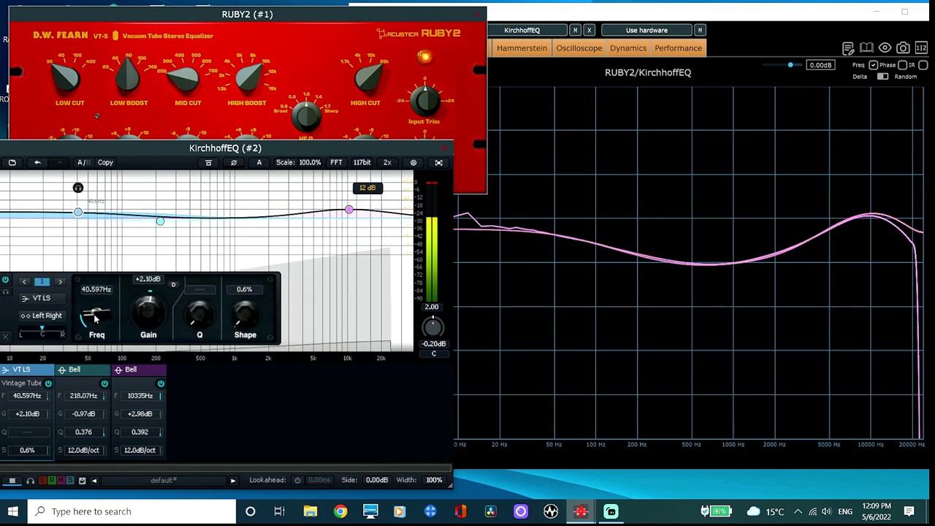
scroll(95, 317, up, 1)
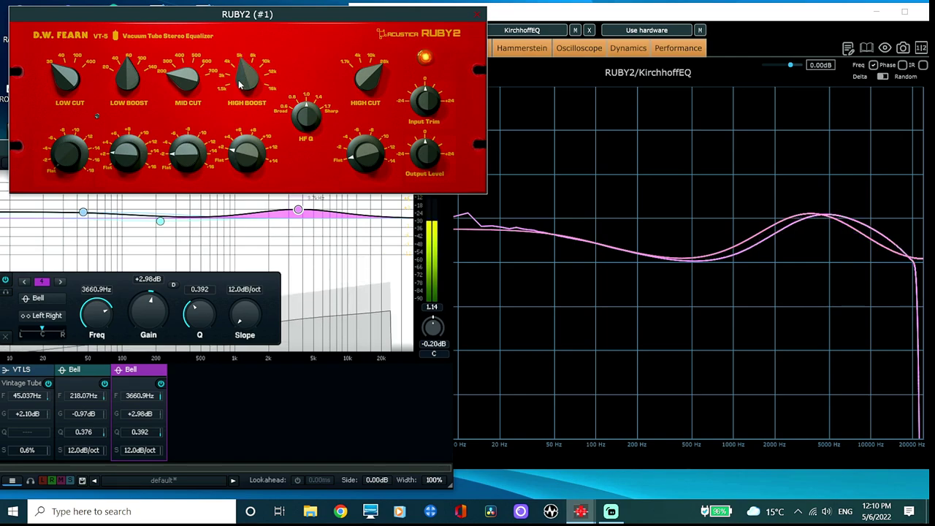
Adjust RUBY2's high boost frequency and match its peak with the high Bell band at 4998.1 Hz and 5544.7 Hz
drag(238, 80, 236, 71)
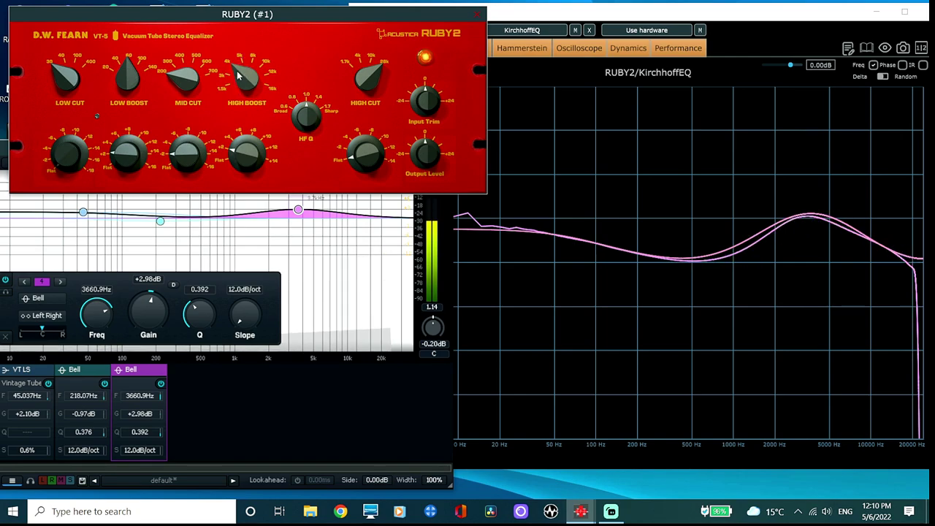
click(97, 317)
scroll(96, 316, up, 3)
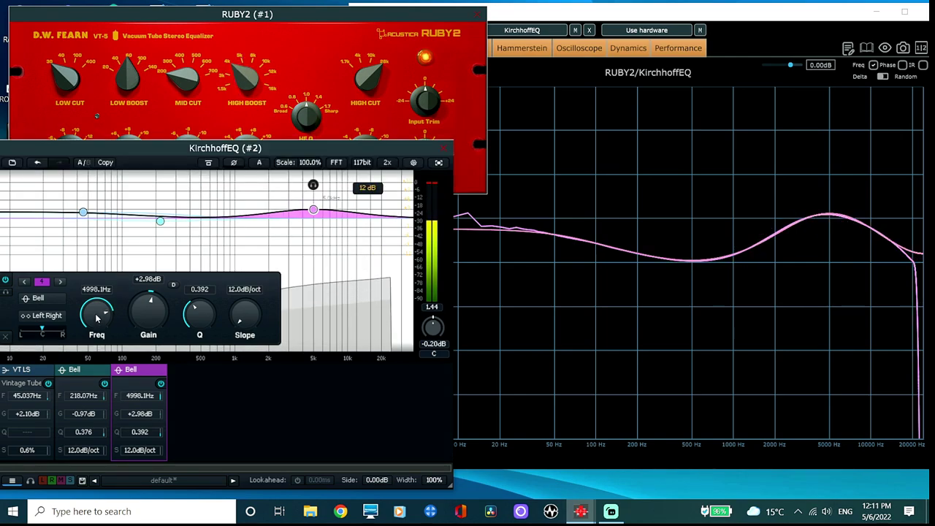
drag(243, 73, 245, 63)
click(98, 309)
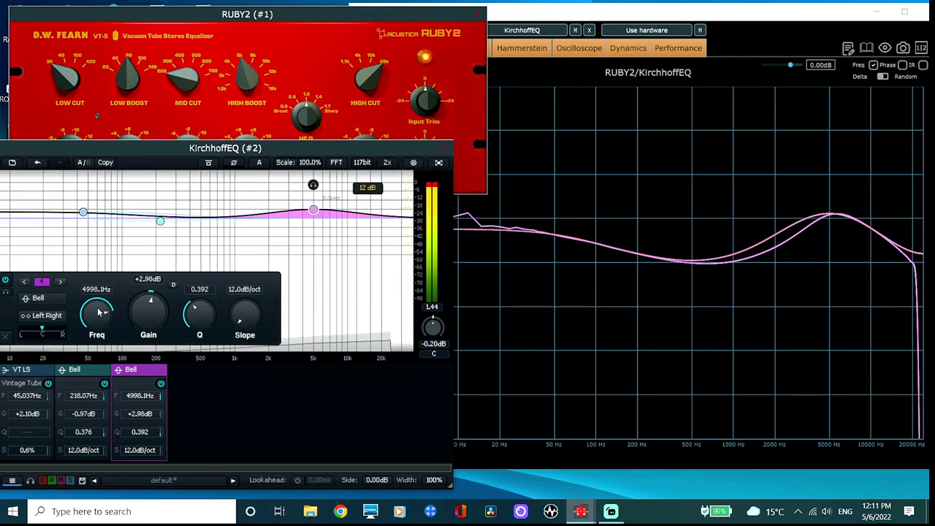
scroll(100, 311, up, 3)
scroll(100, 310, down, 2)
Step RUBY2's high boost frequency further up, raising the high Bell band to 8398.0 Hz and beyond to follow the peak
click(246, 70)
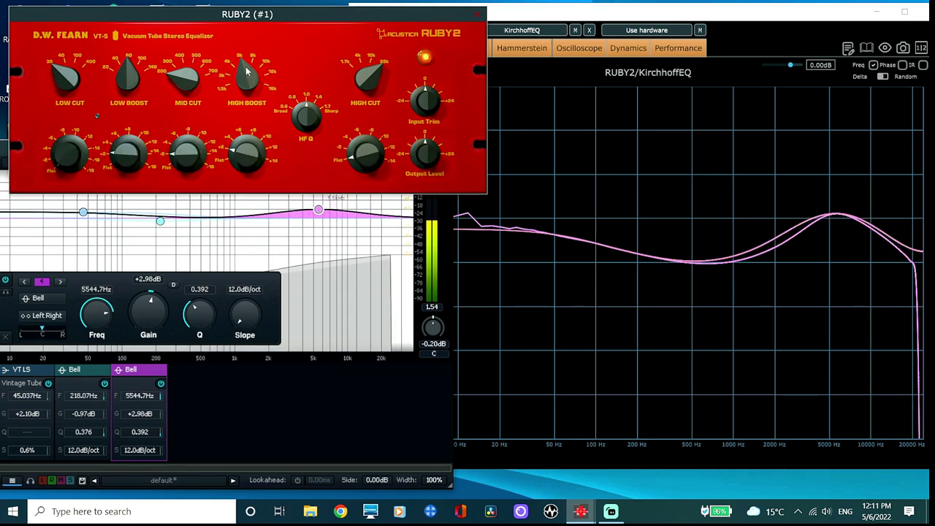
click(97, 317)
scroll(97, 316, up, 4)
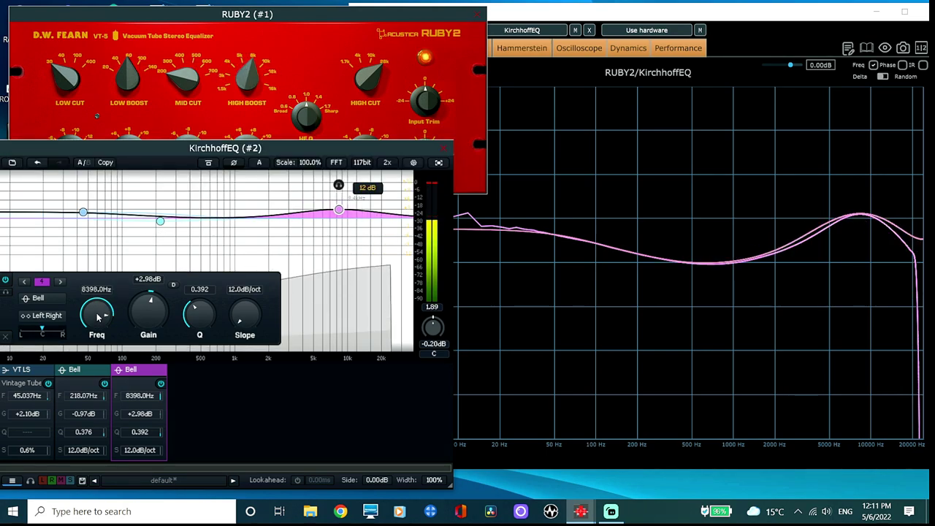
click(251, 76)
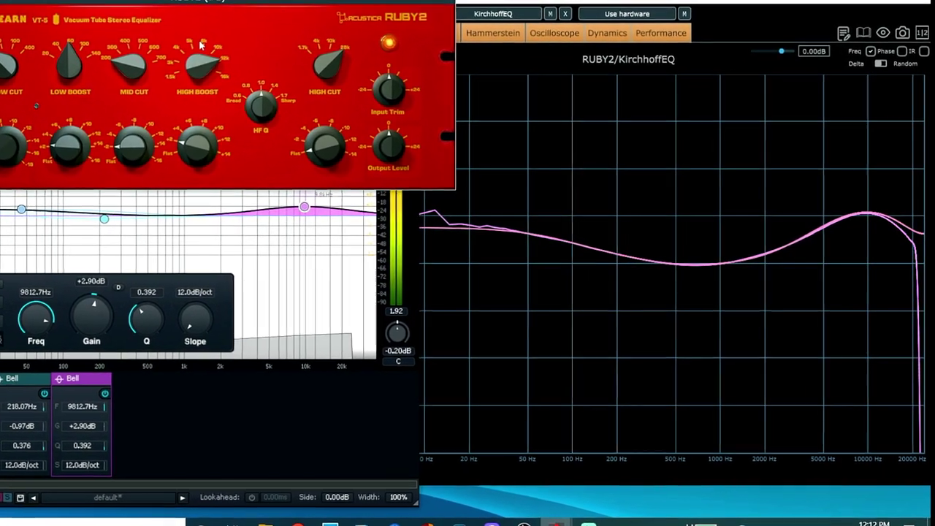
click(36, 318)
scroll(37, 317, up, 5)
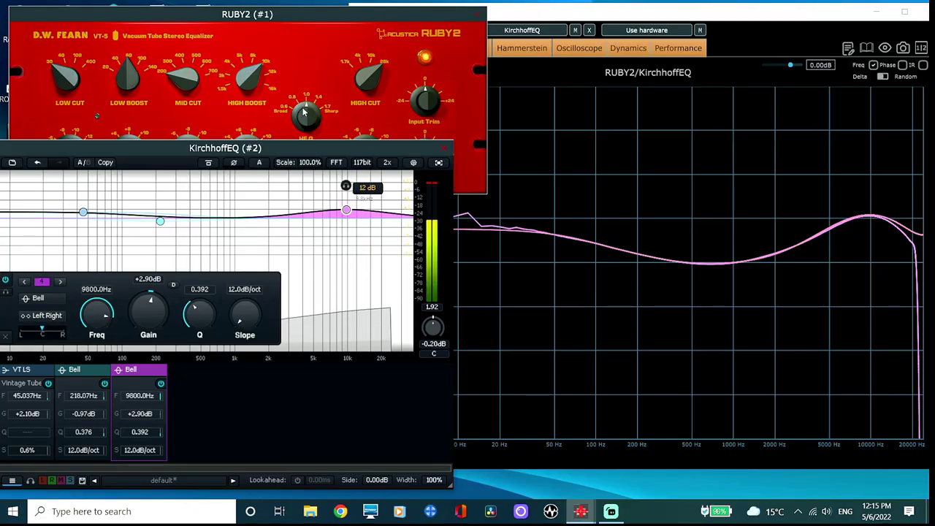
Turn RUBY2's HF Q to Sharp and match the peak with the high Bell at 10100 Hz, +4.12 dB and Q 0.697
click(304, 113)
click(196, 309)
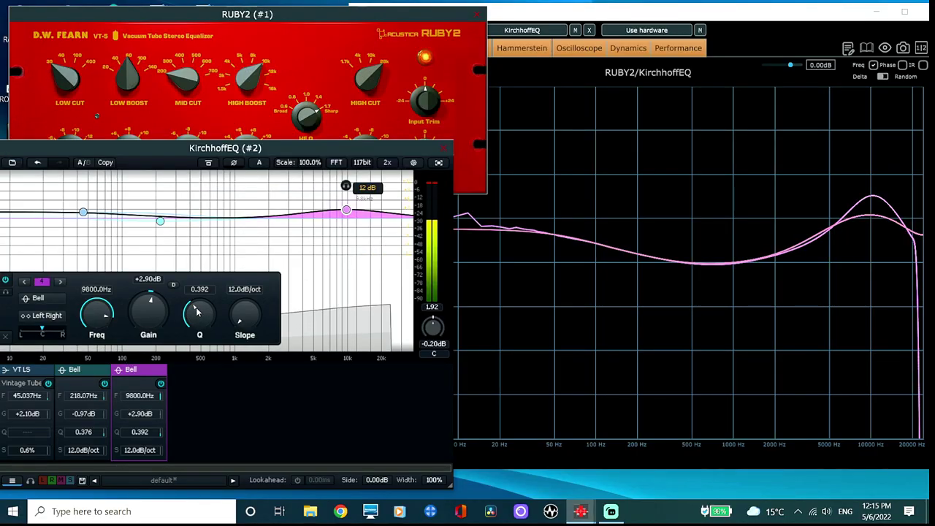
scroll(195, 309, up, 2)
scroll(150, 315, up, 1)
scroll(150, 317, down, 1)
drag(152, 320, 152, 317)
drag(95, 316, 104, 294)
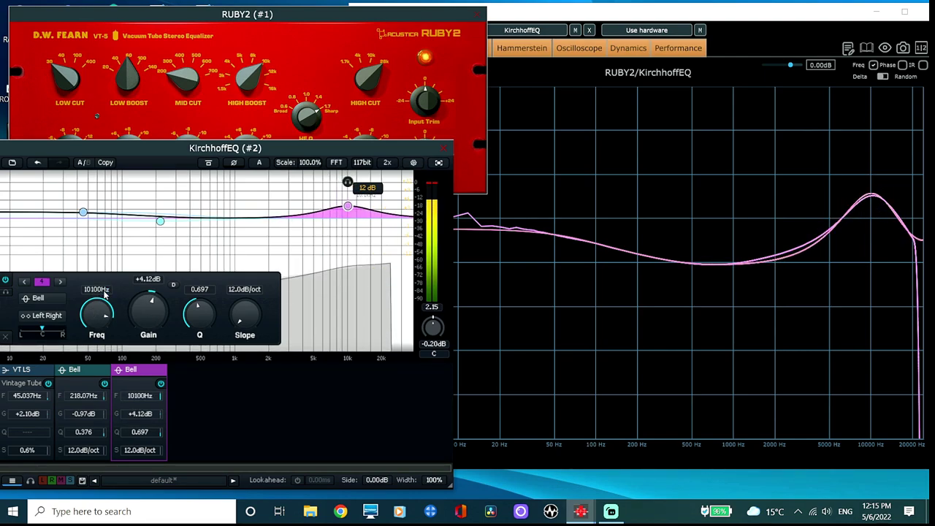
Set the high Bell band's gain to 4 dB and fine-tune its Q to 0.603 against RUBY2's sharp peak
double_click(150, 282)
text(4)
key(Return)
scroll(200, 317, down, 1)
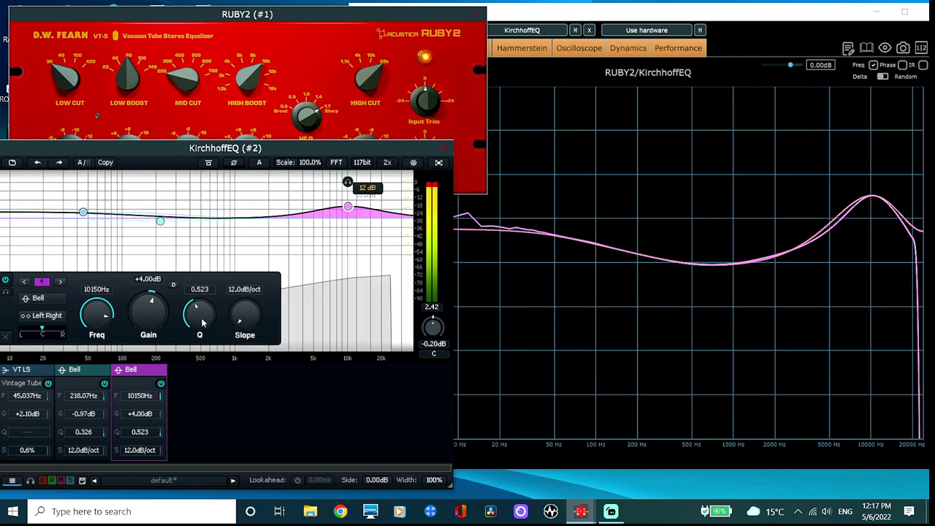
scroll(203, 322, up, 2)
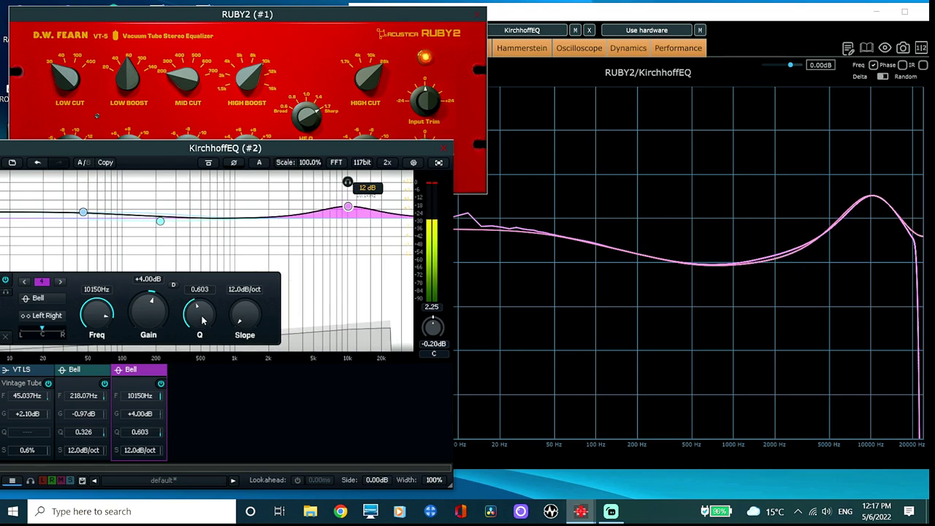
Change the 30000 Hz High Shelf band to the Vintage Tube VT Atten type and lower its gain to -1.83 dB
click(33, 298)
mouse_move(40, 259)
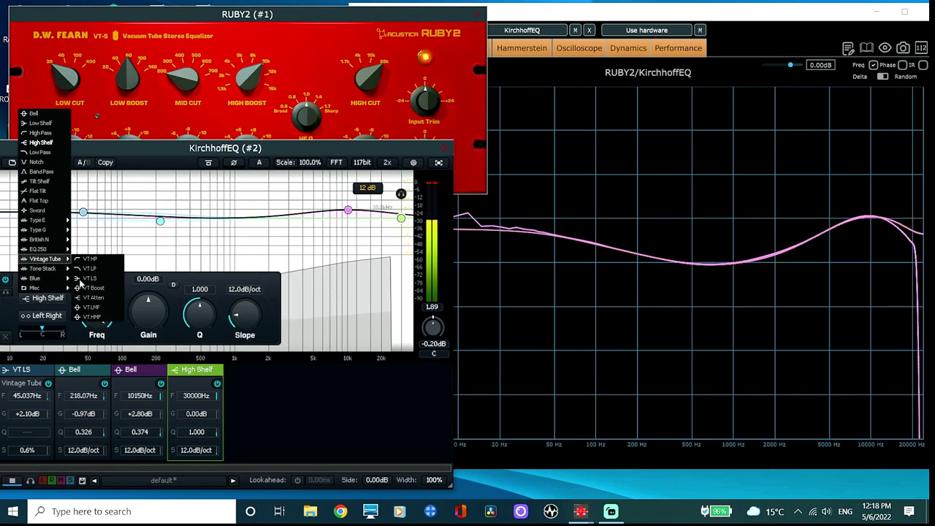
click(91, 296)
drag(147, 317, 146, 323)
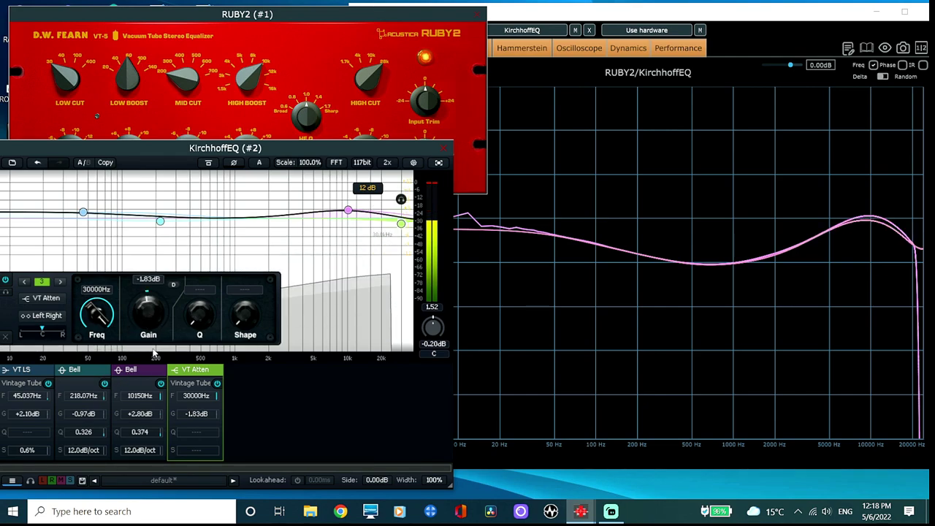
Fit the high Bell band to RUBY2's high boost with +3.11 dB gain and a frequency of 10533 Hz
click(130, 374)
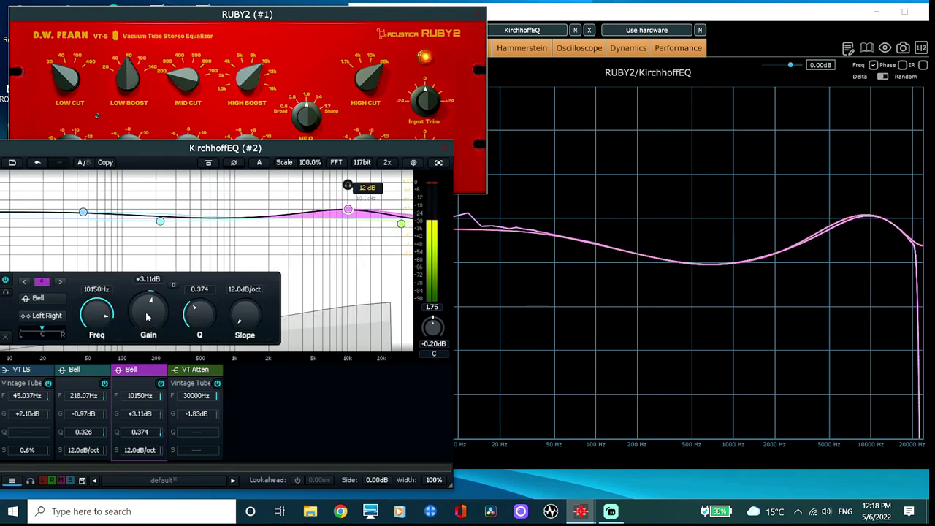
double_click(96, 290)
text(10000)
key(Return)
drag(102, 314, 100, 311)
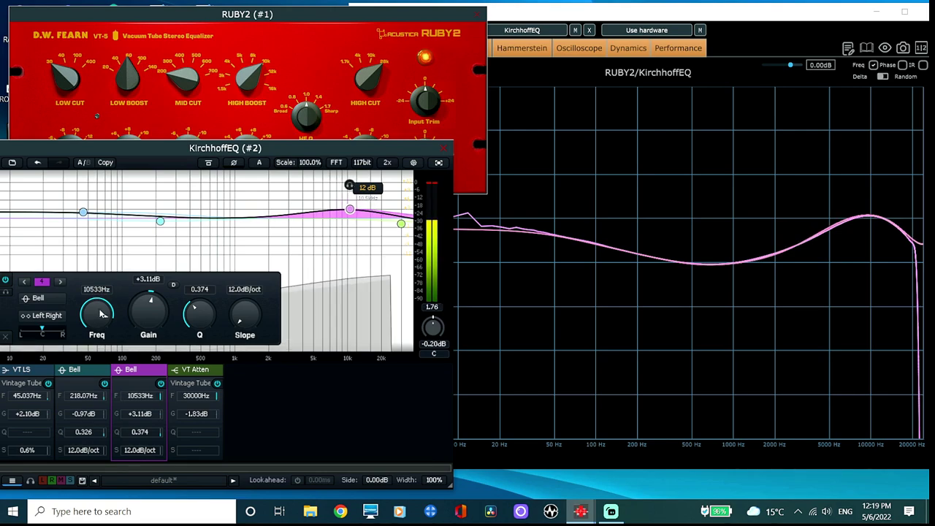
click(207, 390)
click(491, 48)
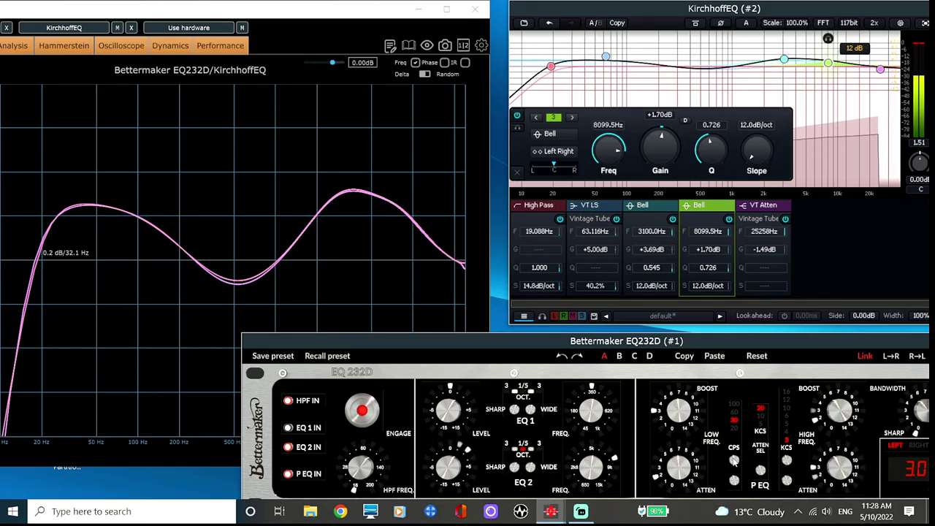
Set the Bettermaker EQ232D's low frequency to 100 CPS and match it with the VT LS band at 208.20 Hz
click(734, 460)
click(734, 460)
click(595, 208)
drag(608, 152, 607, 148)
scroll(607, 142, up, 6)
scroll(608, 138, down, 2)
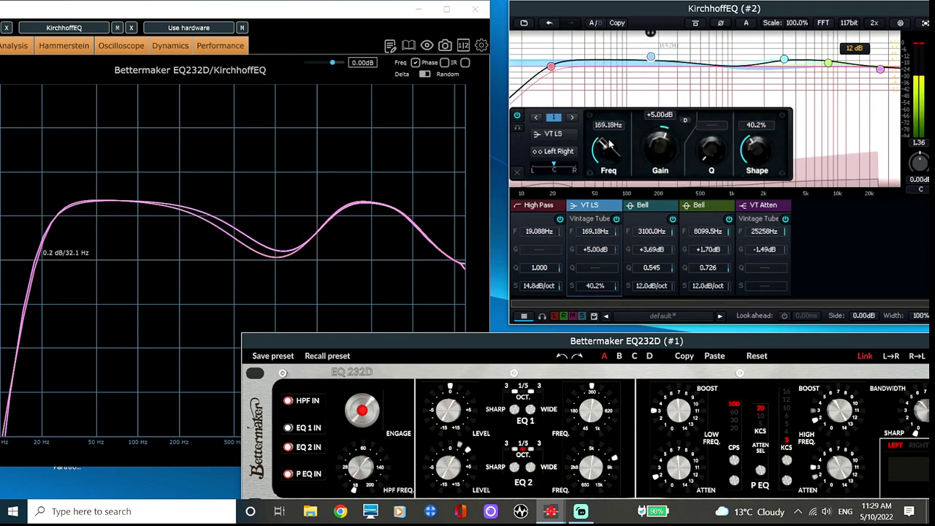
scroll(609, 146, up, 1)
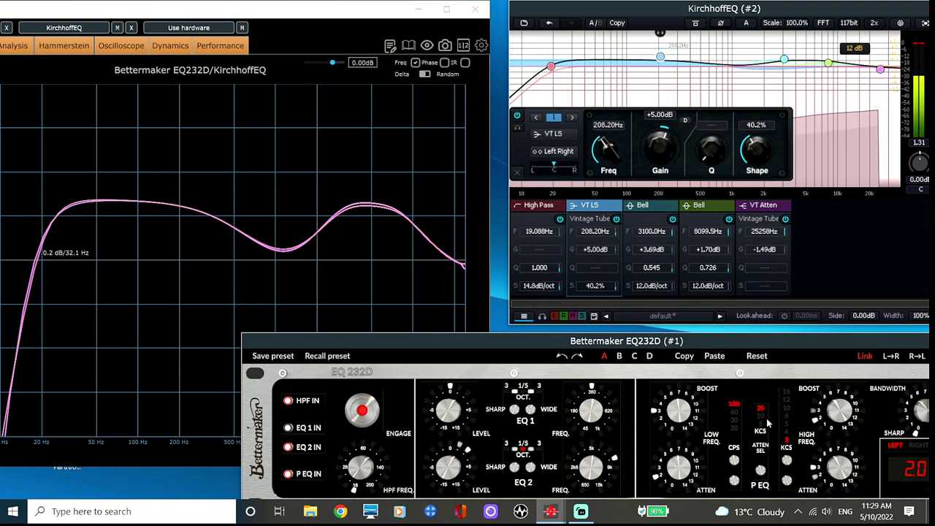
Raise the Bettermaker's high boost frequency to 10 KCS and match it by setting the 3100 Hz Bell band to 10100 Hz
scroll(787, 460, up, 2)
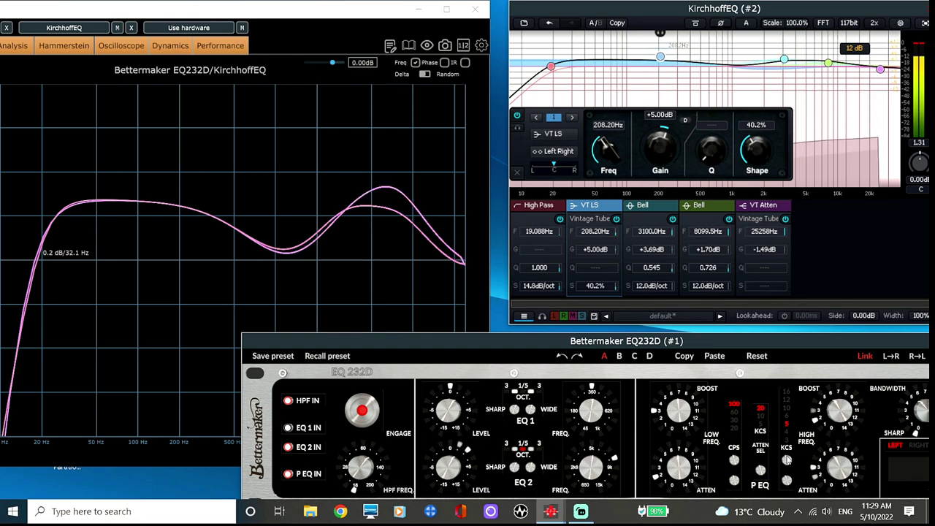
scroll(787, 460, up, 1)
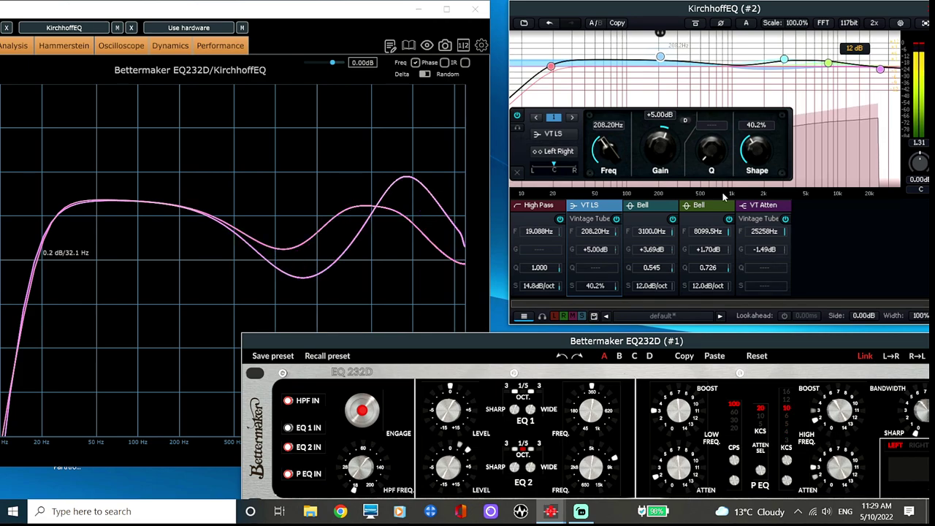
click(654, 207)
scroll(614, 147, up, 3)
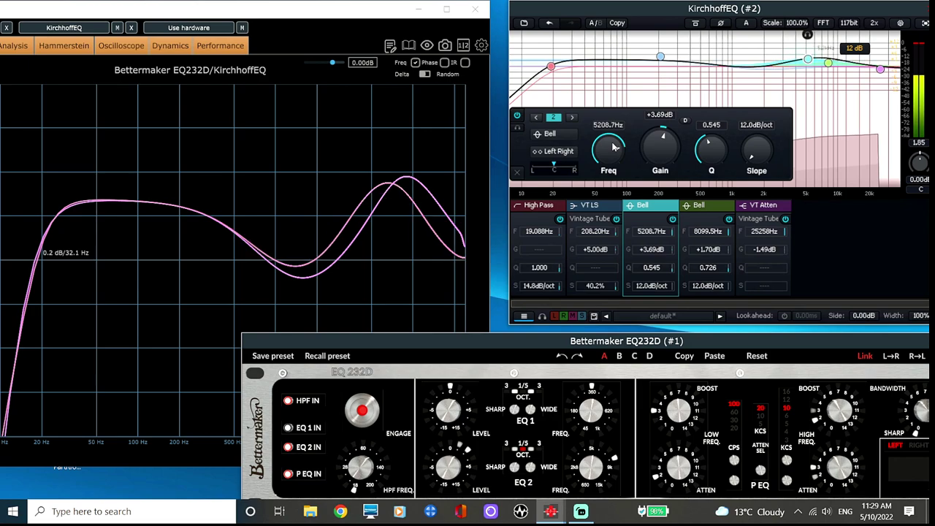
scroll(614, 146, up, 3)
scroll(615, 142, up, 1)
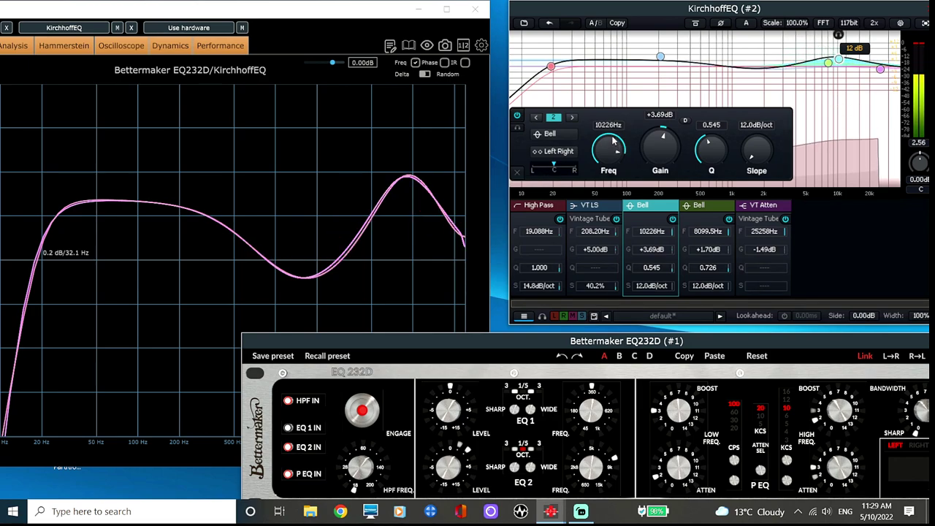
double_click(609, 126)
text(10100)
key(Return)
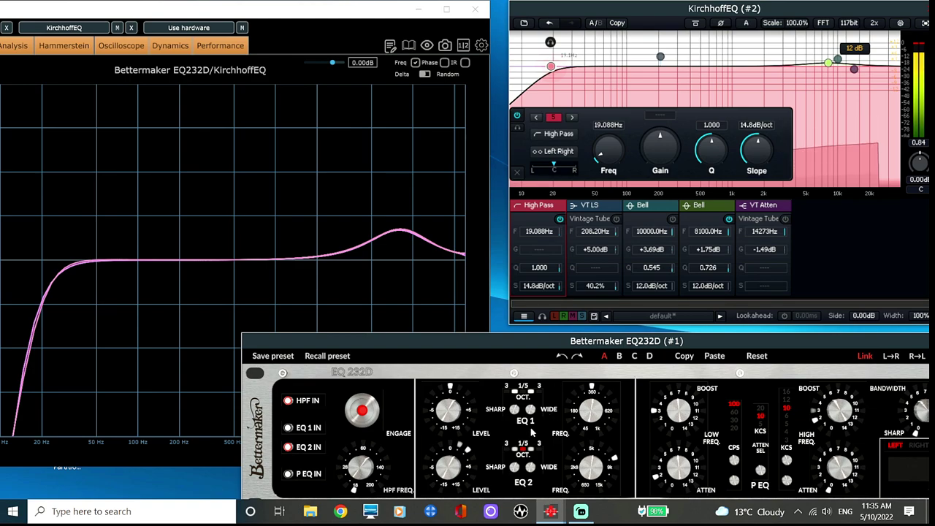
Switch the Bettermaker's EQ 2 to its sharpest and widest bandwidths, matching each with the high Bell at 8050 Hz, Q 4.061 and 0.390
click(515, 467)
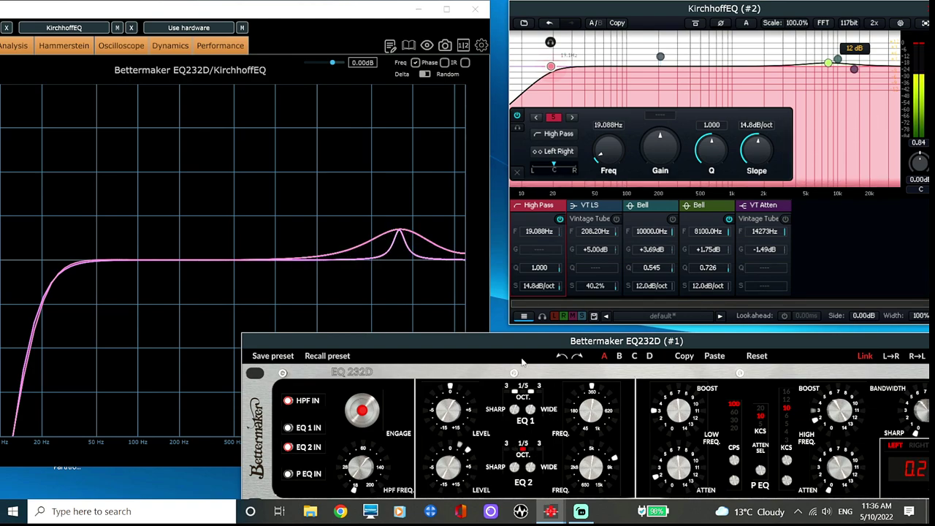
click(698, 205)
drag(711, 150, 710, 131)
double_click(605, 128)
text(8050)
key(Return)
click(530, 467)
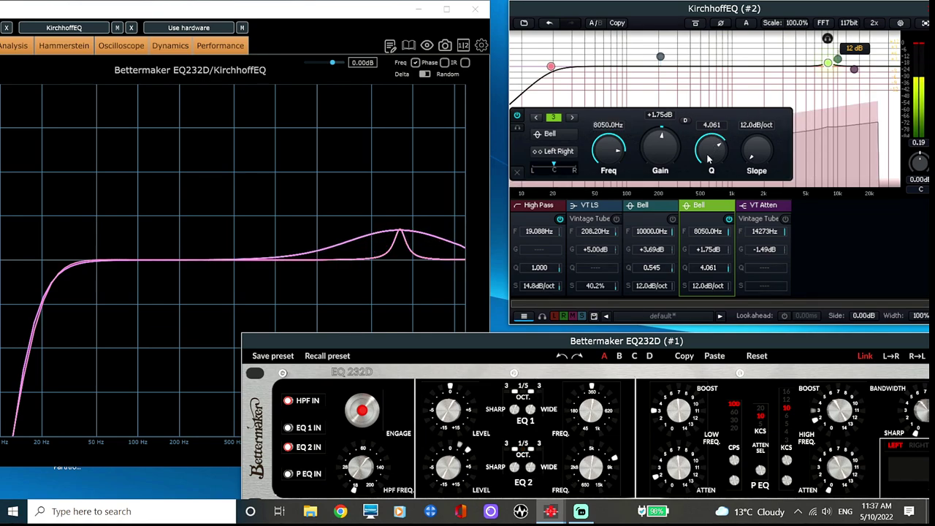
drag(707, 158, 707, 173)
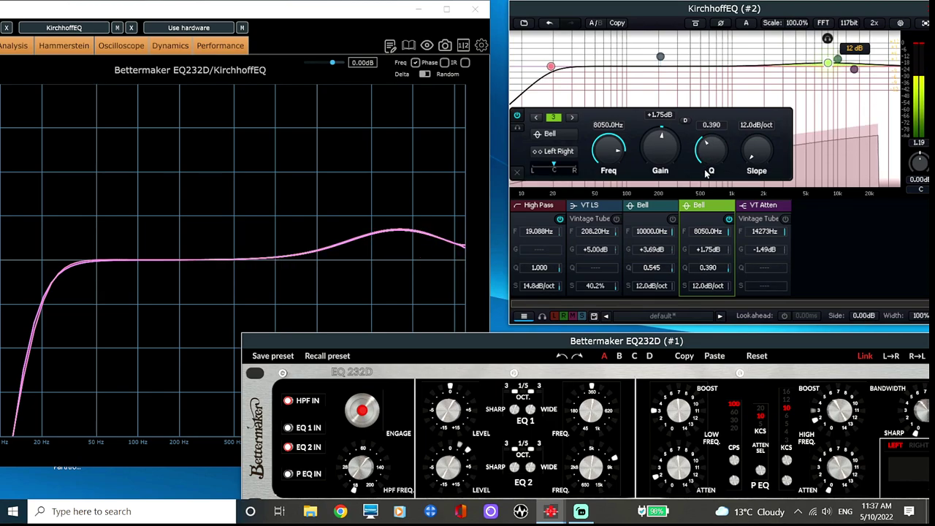
Engage the Bettermaker's P EQ section and match it by enabling KirchhoffEQ's VT LS band and 10000 Hz Bell band
click(288, 475)
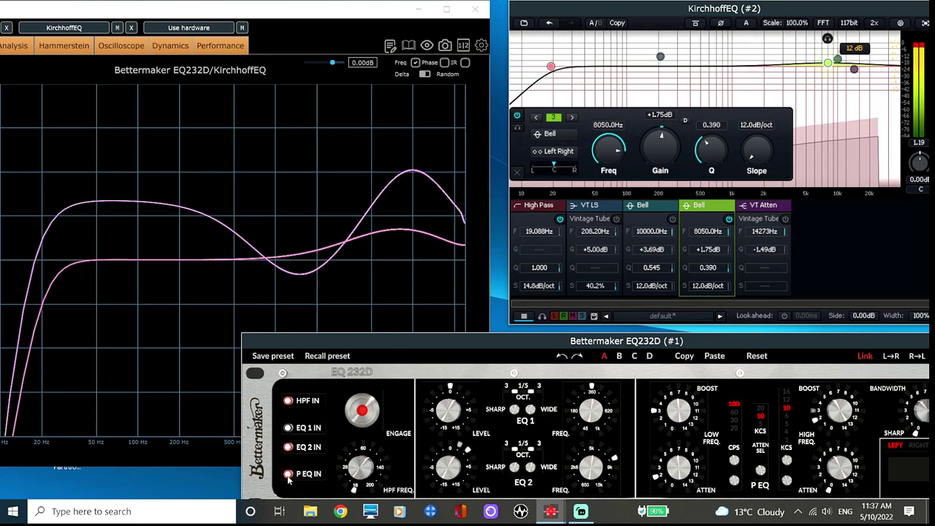
click(596, 257)
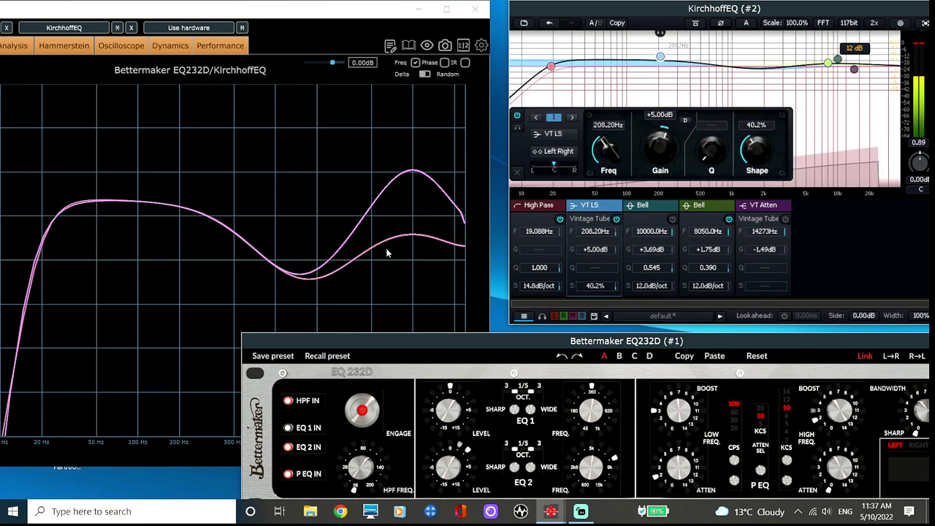
click(672, 222)
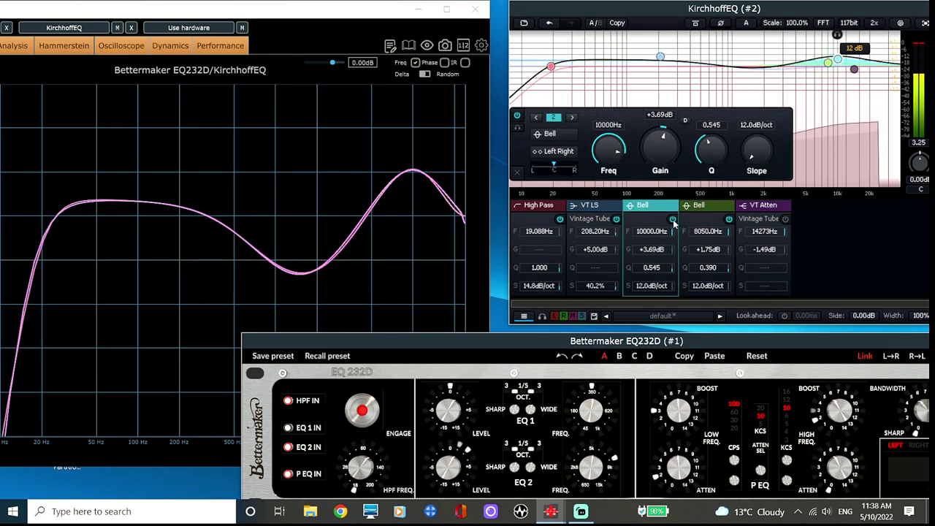
Lower the Bettermaker's low frequency to 60 CPS and match it with the VT LS band at 130.51 Hz
click(734, 480)
click(585, 206)
drag(602, 148, 602, 152)
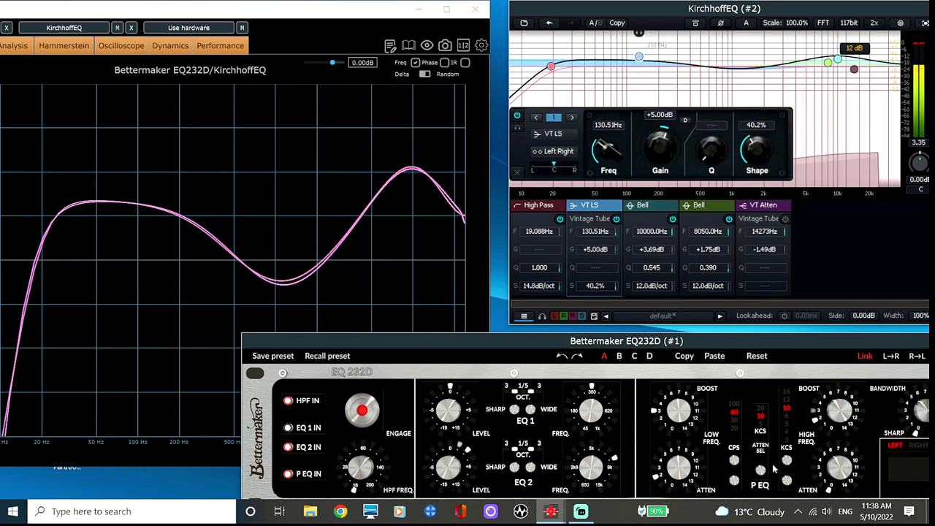
Switch the Bettermaker's high boost frequency to 3 KCS and match it with the 10000 Hz Bell band at 3250 Hz and +3.60 dB gain
click(788, 482)
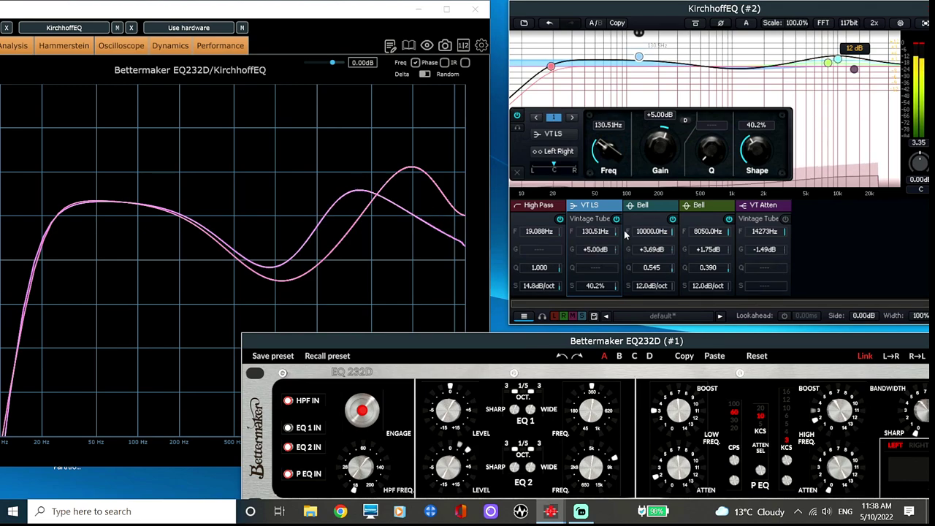
click(648, 204)
drag(609, 147, 647, 122)
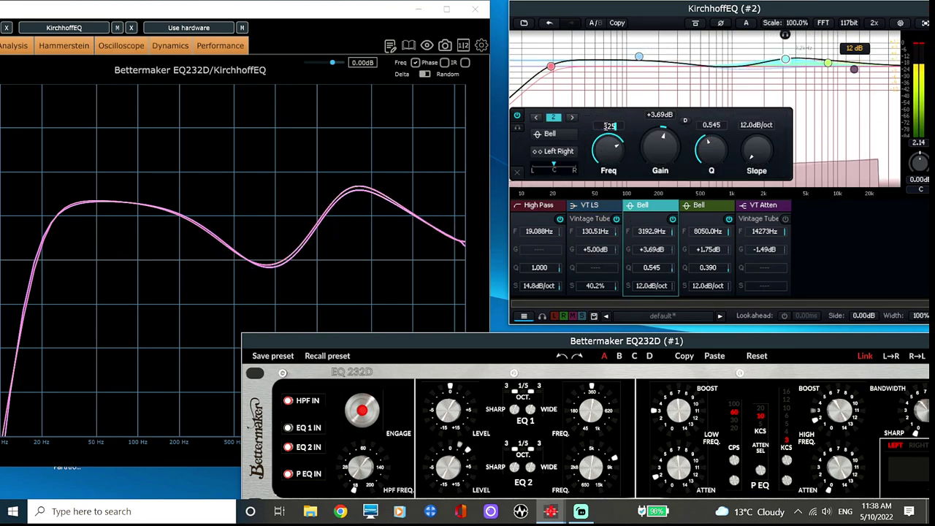
key(Return)
double_click(663, 115)
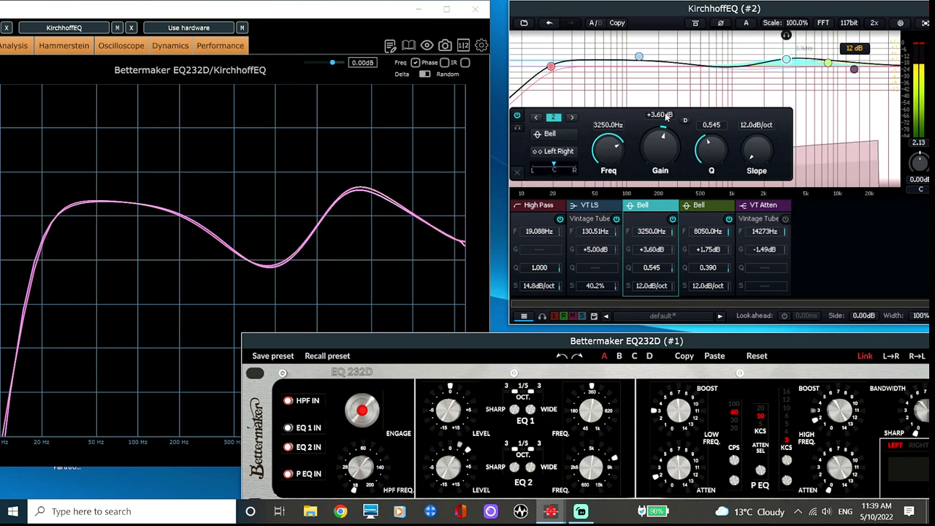
key(Return)
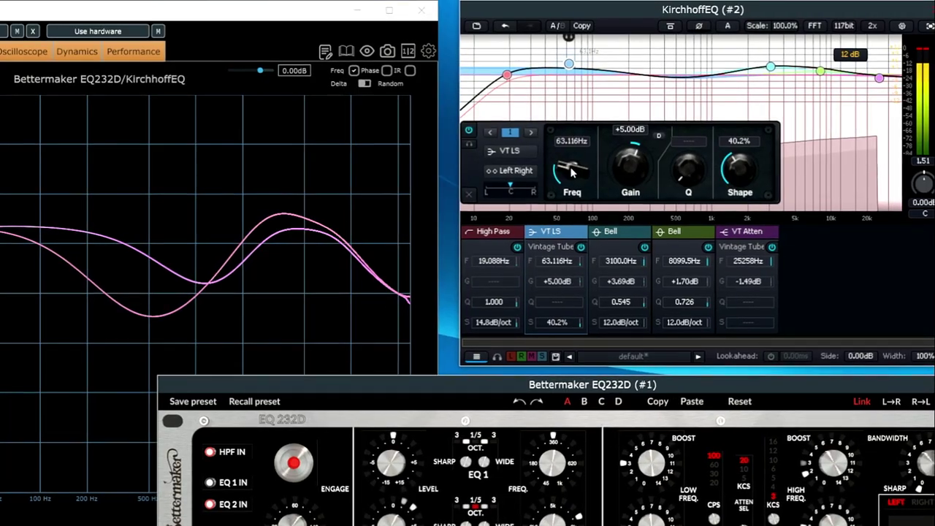
Fit the VT LS band to the Bettermaker's 100 CPS low curve by setting its frequency to 208.20 Hz
drag(569, 166, 585, 166)
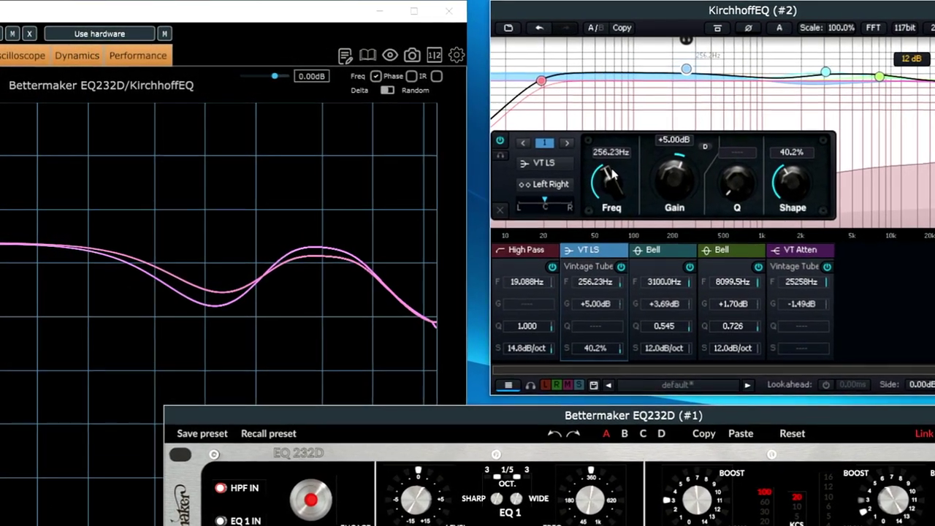
scroll(606, 168, down, 1)
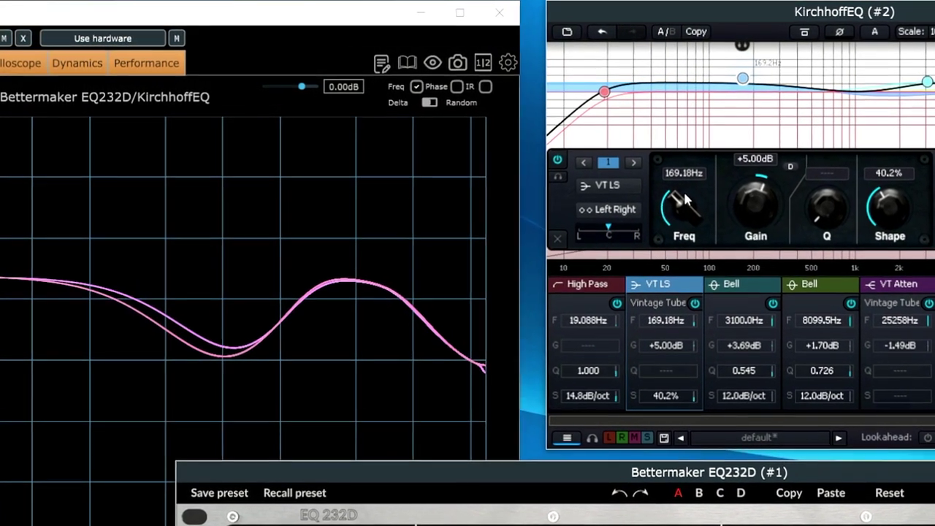
drag(678, 195, 677, 195)
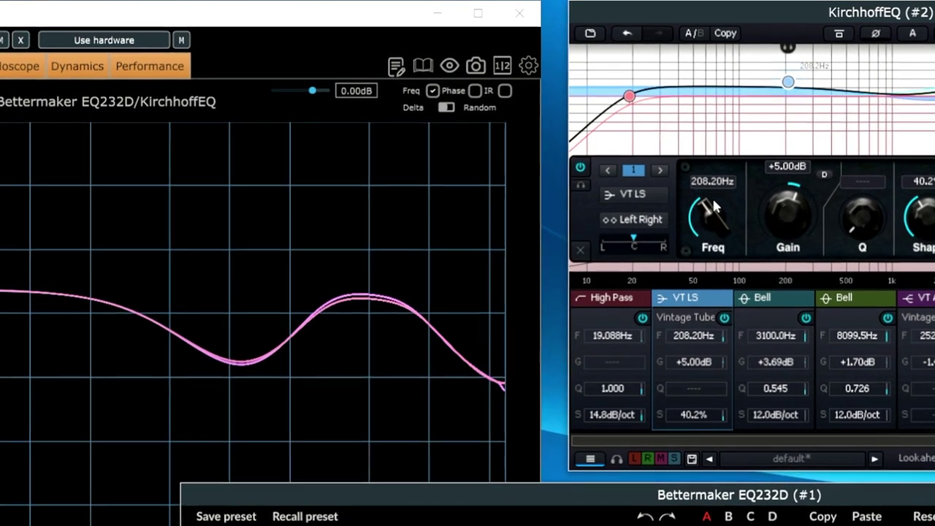